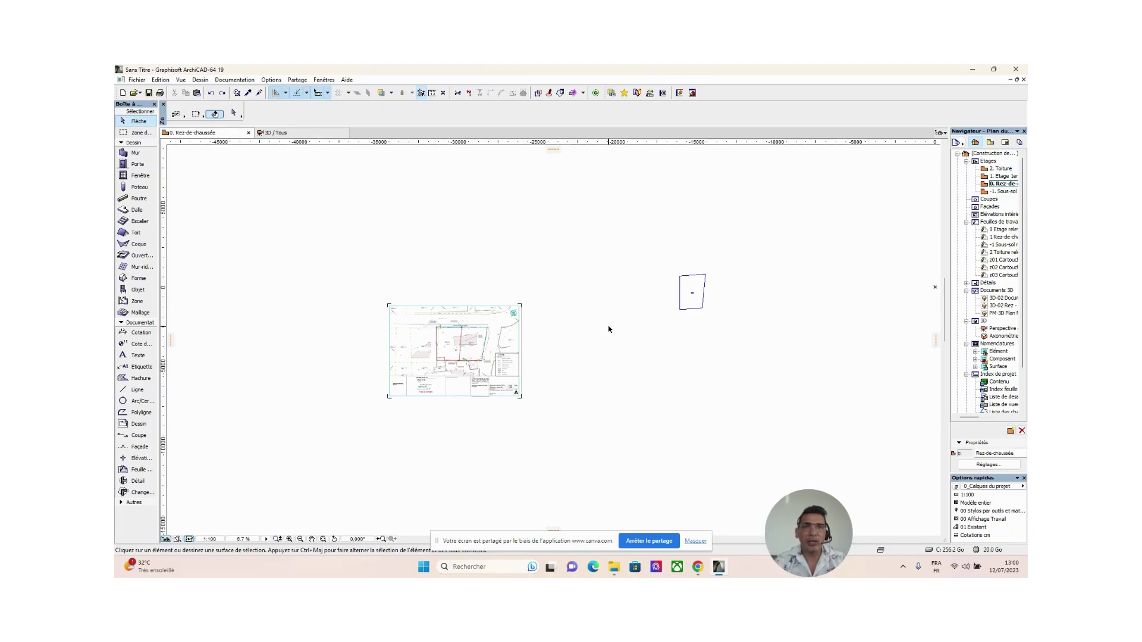
# Examine the site survey image on the ground-floor plan around the plot's boundary corners.
pyautogui.scroll(3, 467, 357)
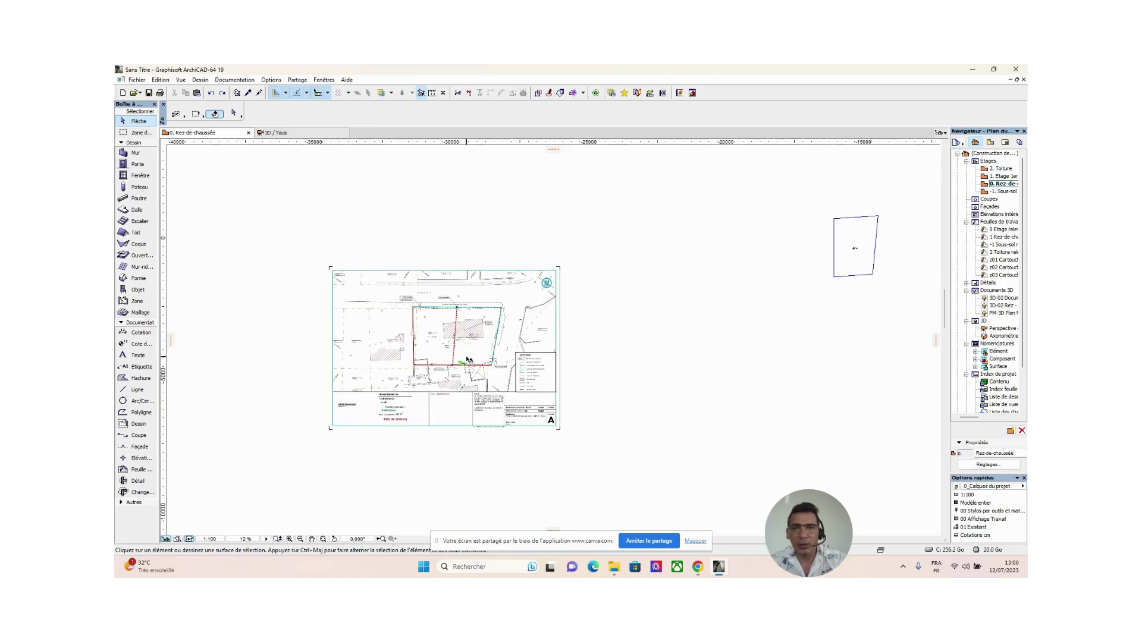
pyautogui.scroll(1, 516, 365)
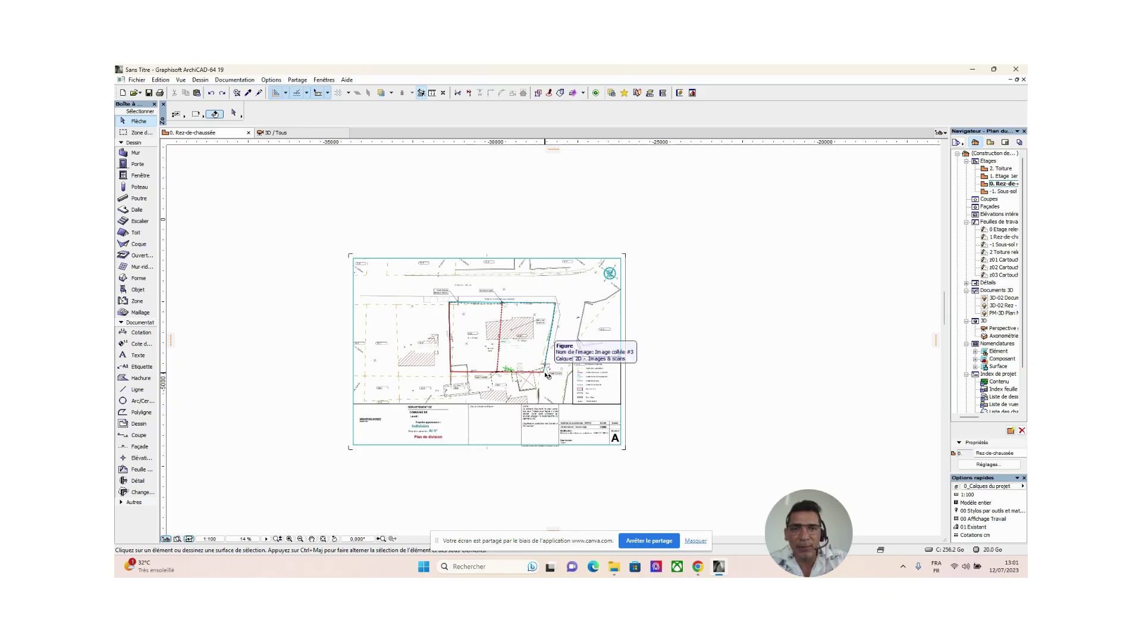
pyautogui.click(465, 337)
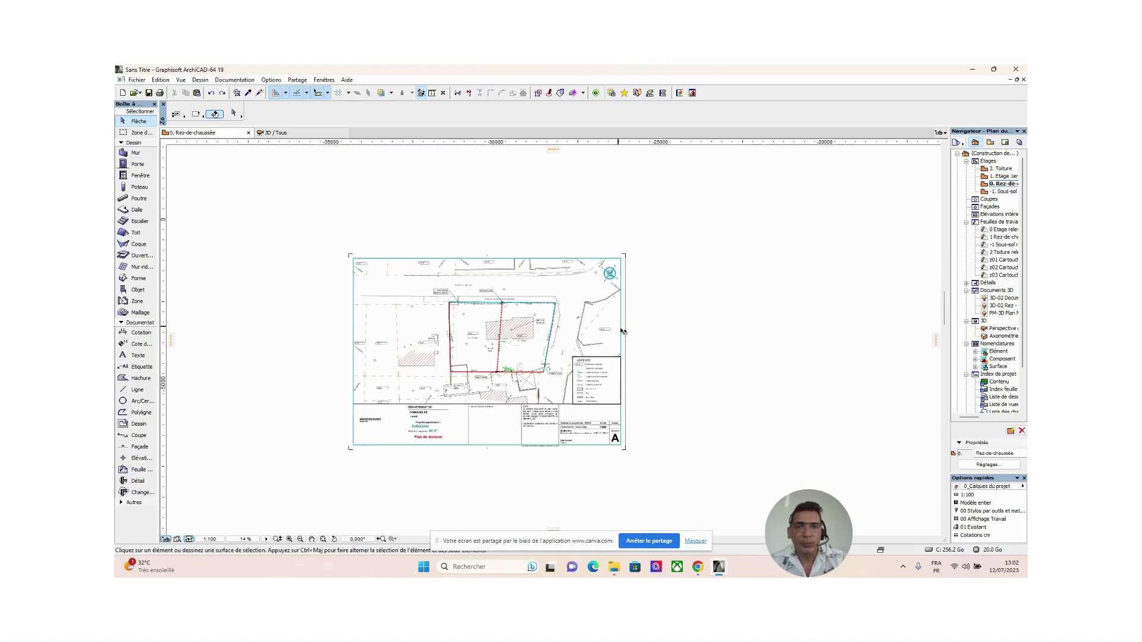
pyautogui.moveTo(630, 334); pyautogui.dragTo(563, 347, button='middle')
pyautogui.scroll(-2, 563, 349)
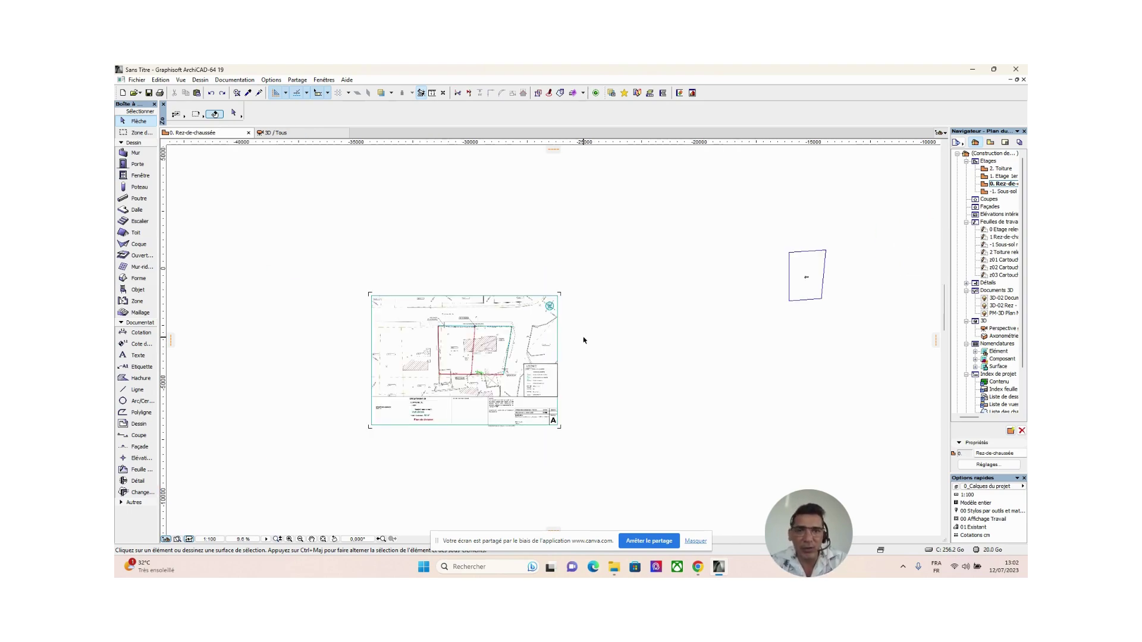
# Select the terrain mesh to the right of the survey image instead of the fill overlapping it.
pyautogui.moveTo(753, 312); pyautogui.dragTo(629, 336, button='middle')
pyautogui.click(679, 318)
pyautogui.moveTo(642, 379)
pyautogui.mouseDown(button='middle')
pyautogui.moveTo(523, 391)
pyautogui.moveTo(550, 333)
pyautogui.mouseUp(button='middle')
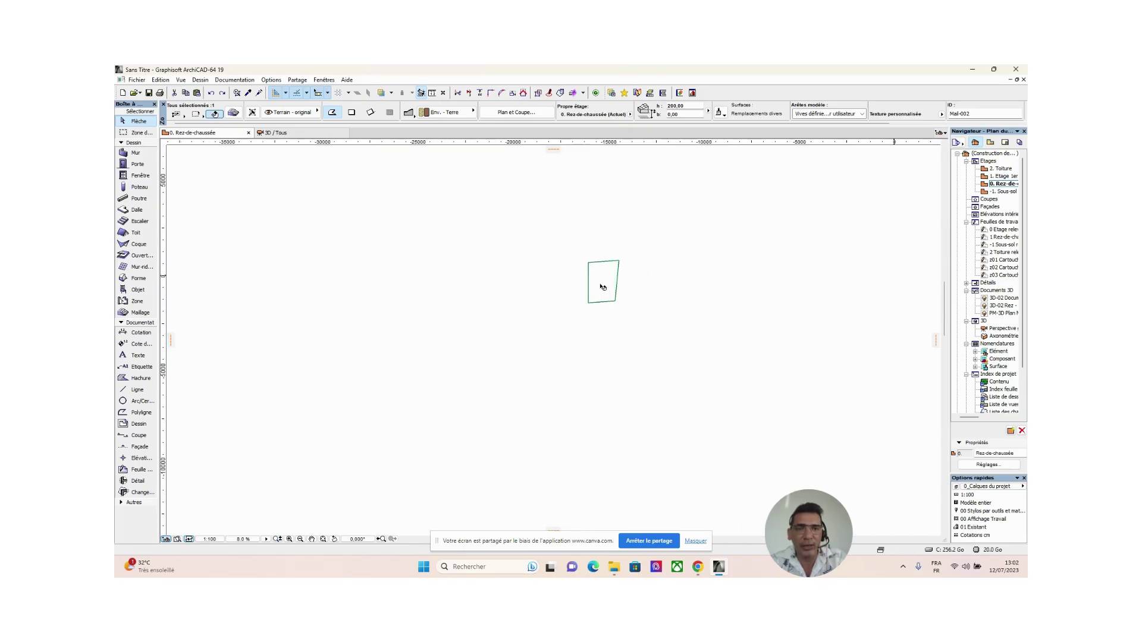
pyautogui.moveTo(607, 286); pyautogui.dragTo(548, 326, button='middle')
pyautogui.scroll(3, 568, 327)
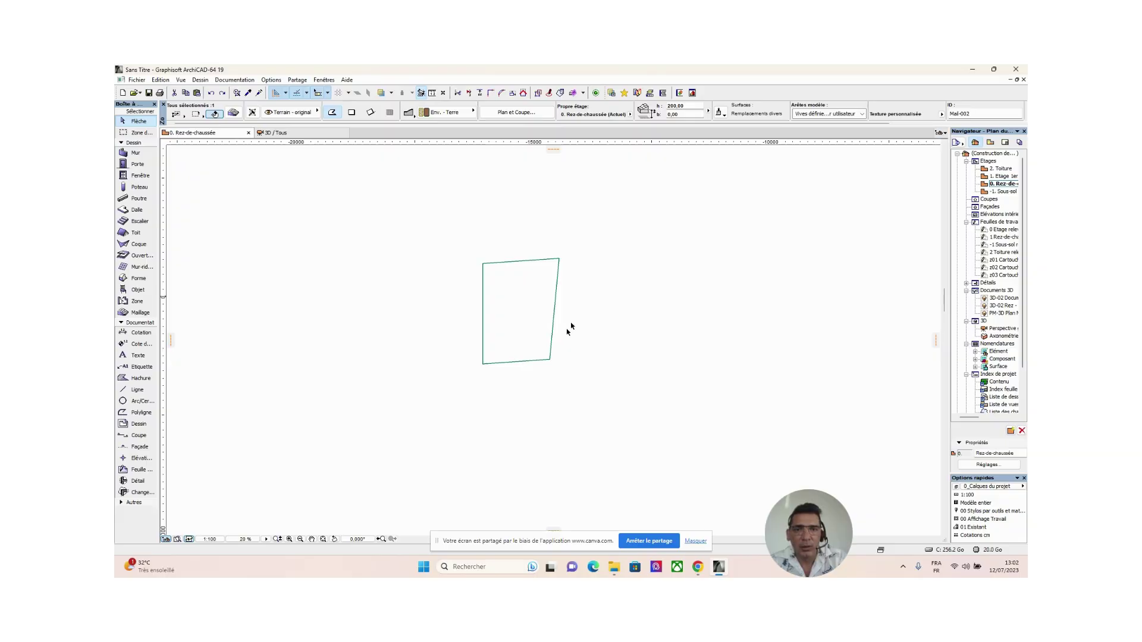
pyautogui.click(583, 308)
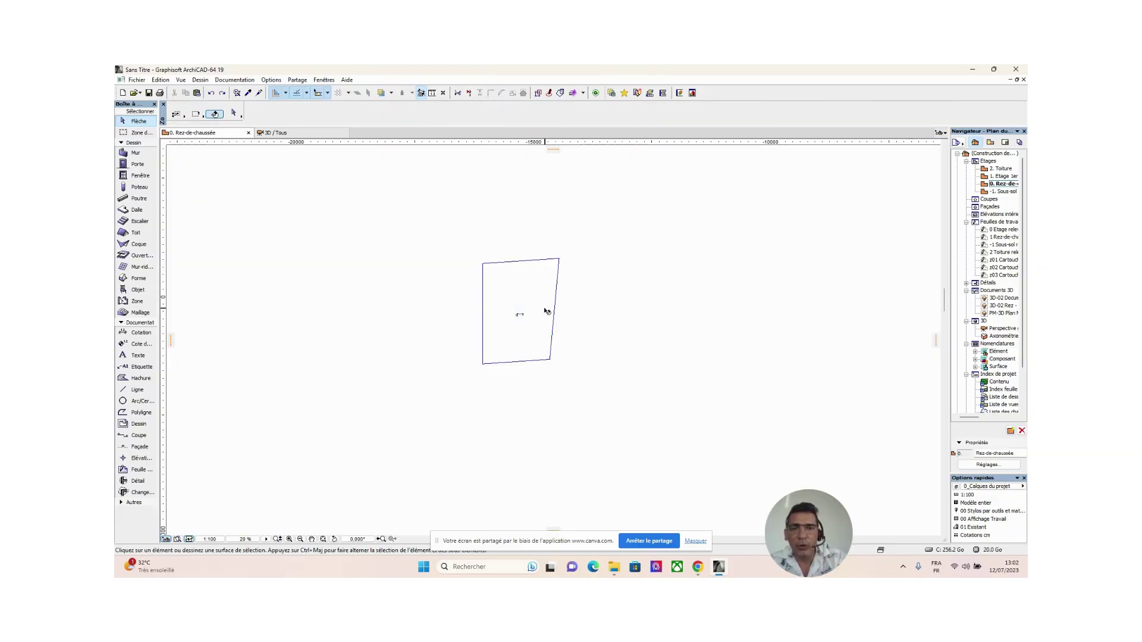
pyautogui.click(515, 304)
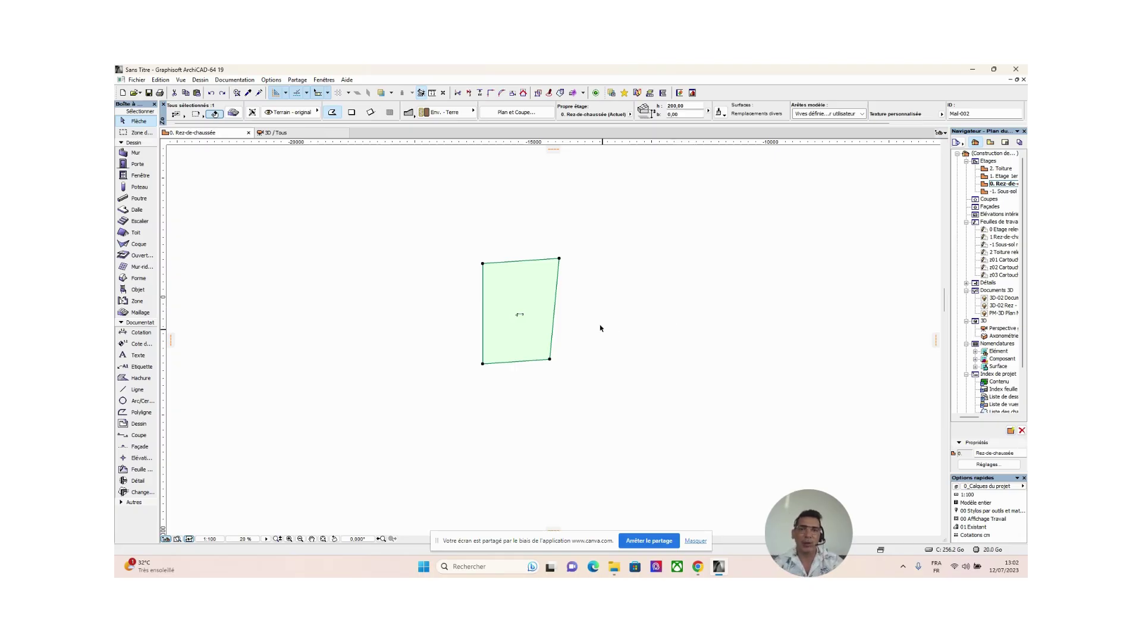
pyautogui.press('Escape')
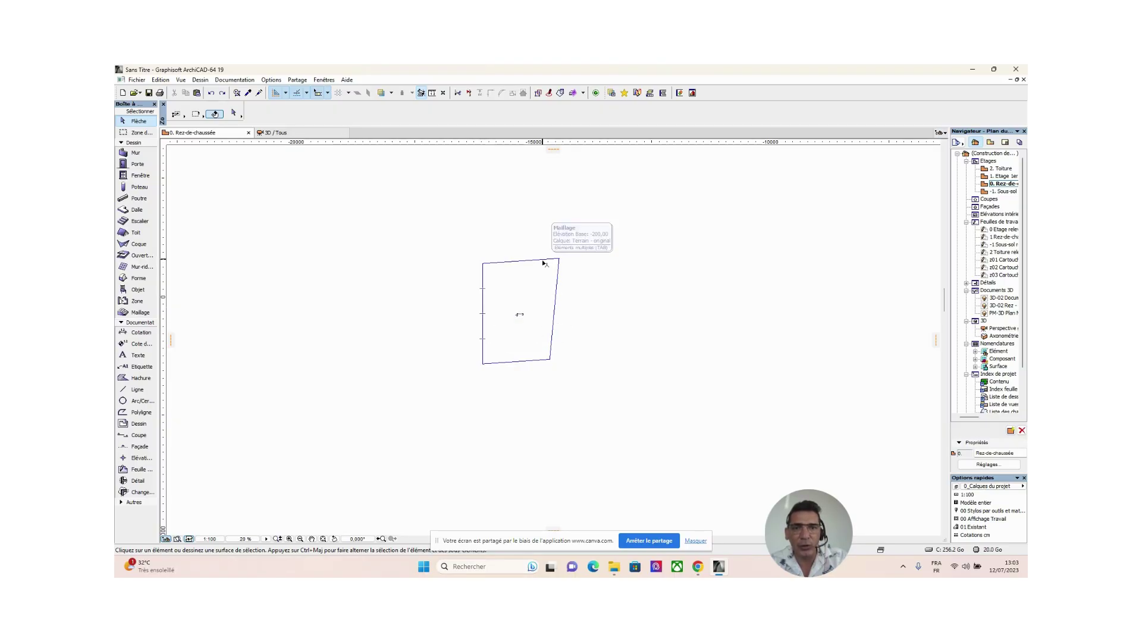
pyautogui.click(543, 297)
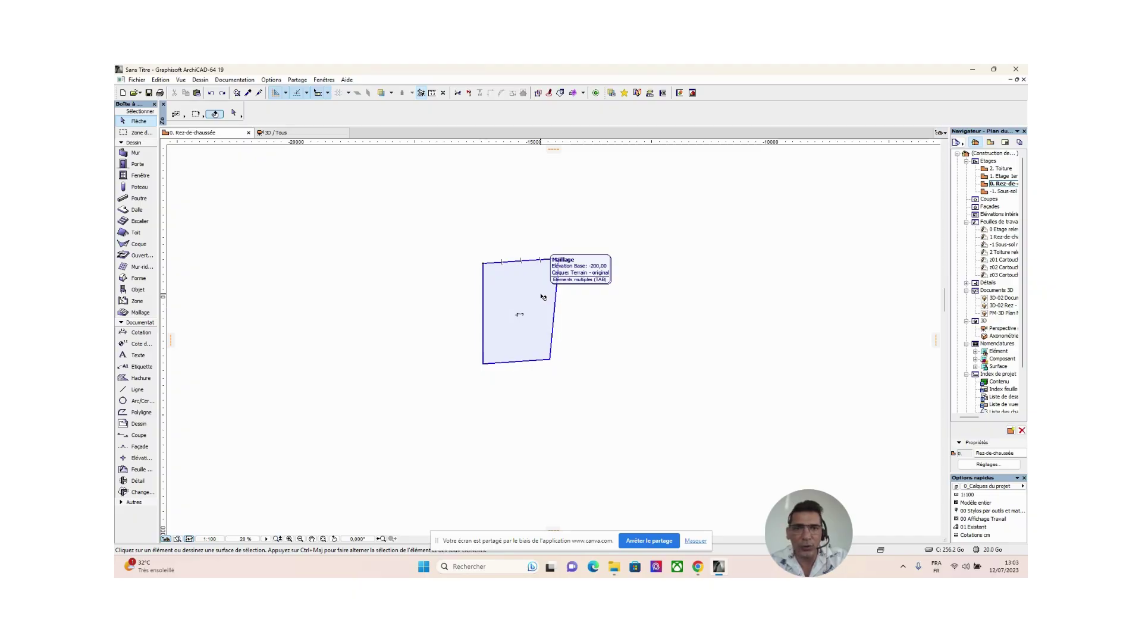
pyautogui.press('Tab')
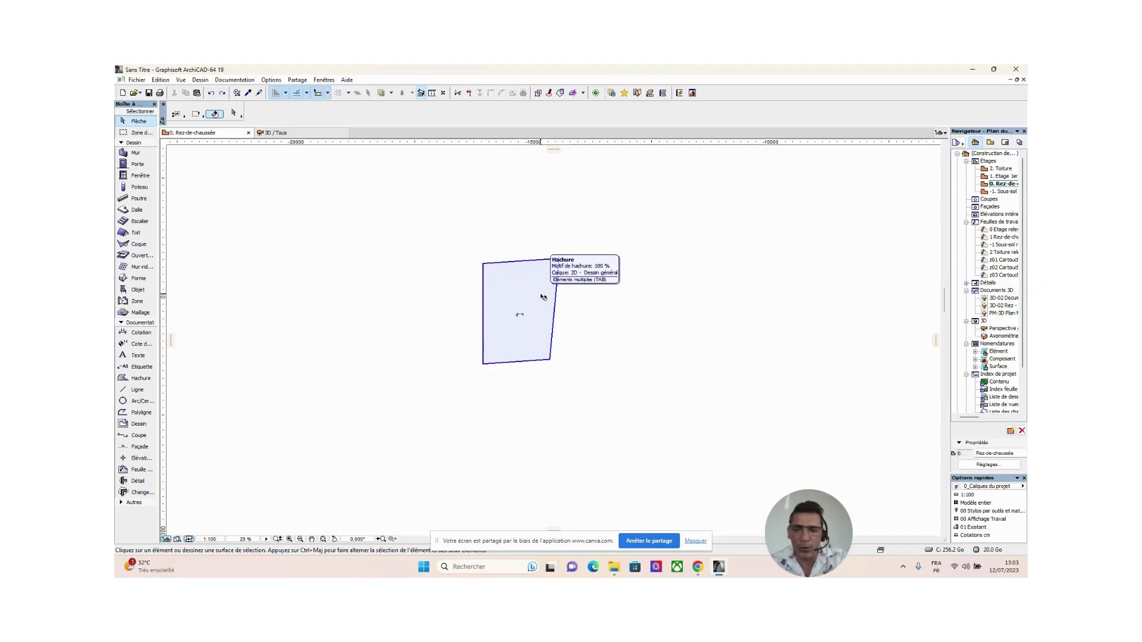
pyautogui.press('Tab')
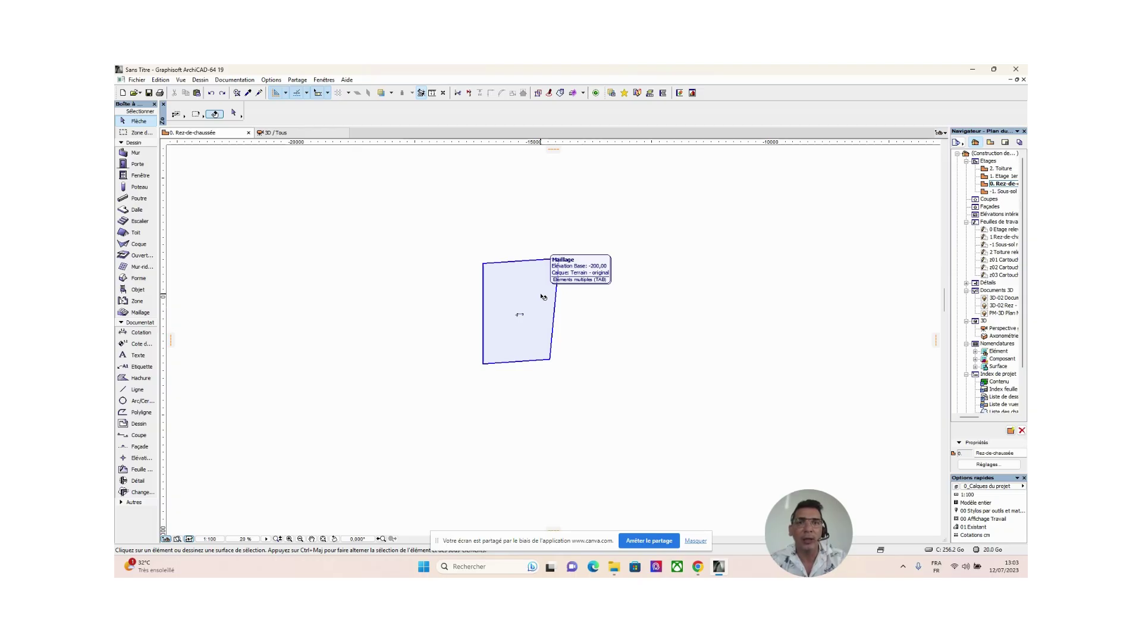
pyautogui.click(543, 297)
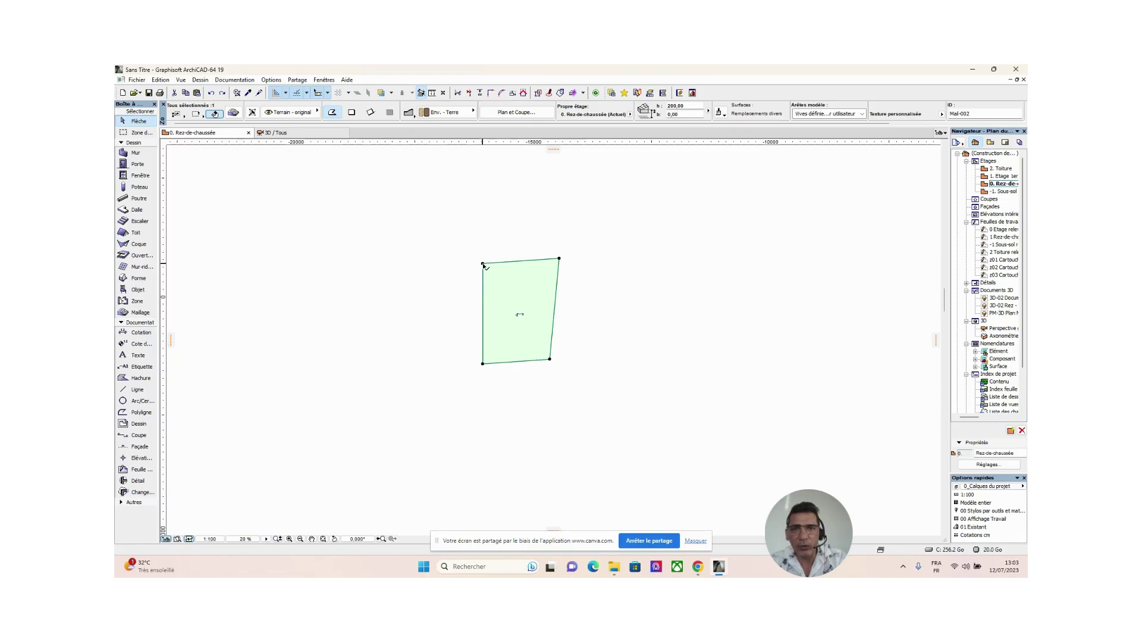
# Check the height setting of the terrain mesh's upper-right corner point.
pyautogui.click(560, 259)
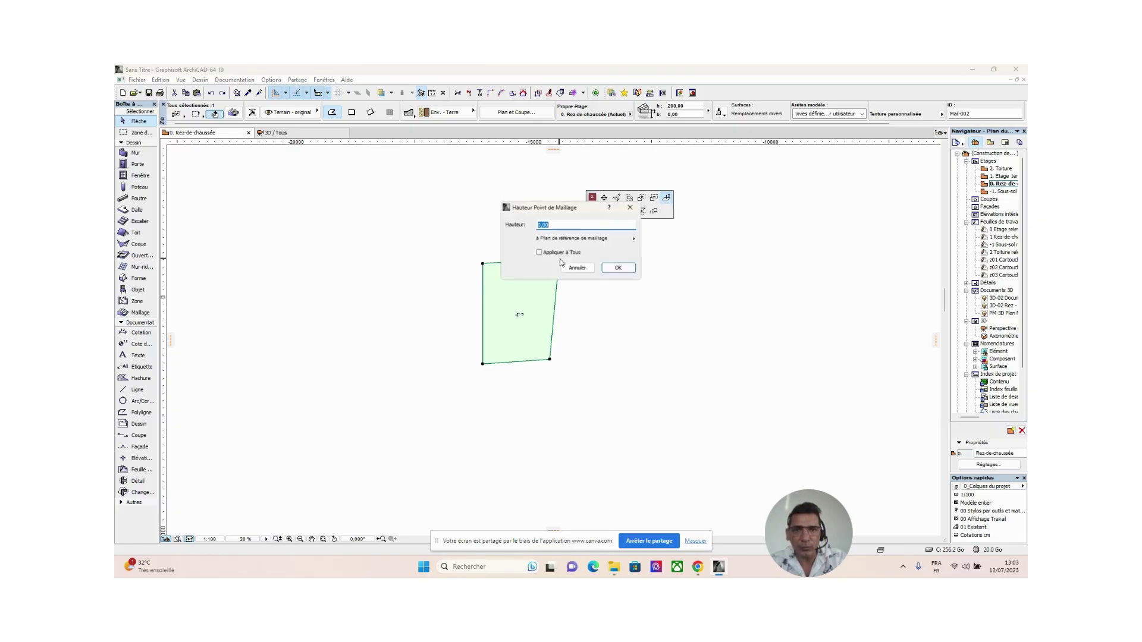
pyautogui.click(631, 209)
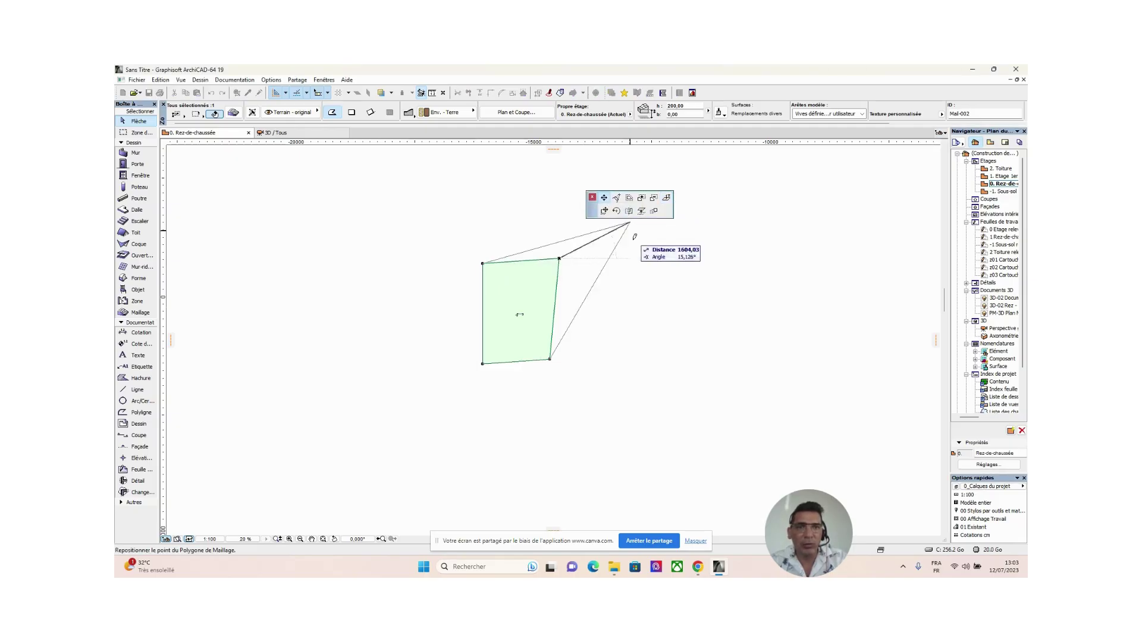
pyautogui.rightClick(561, 255)
pyautogui.click(589, 319)
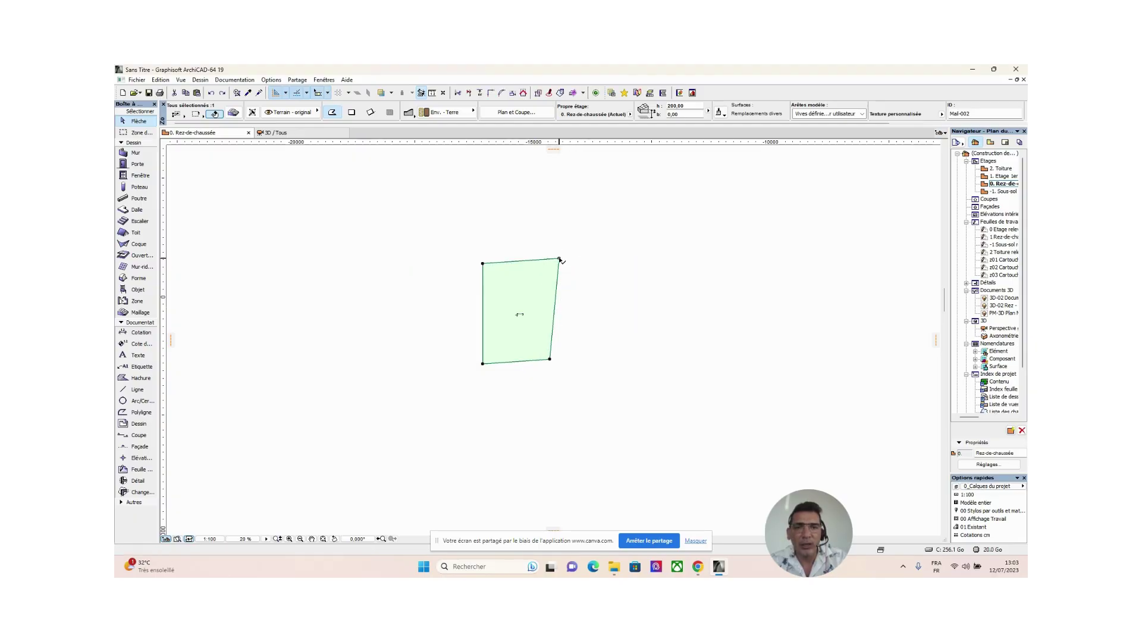
pyautogui.click(559, 258)
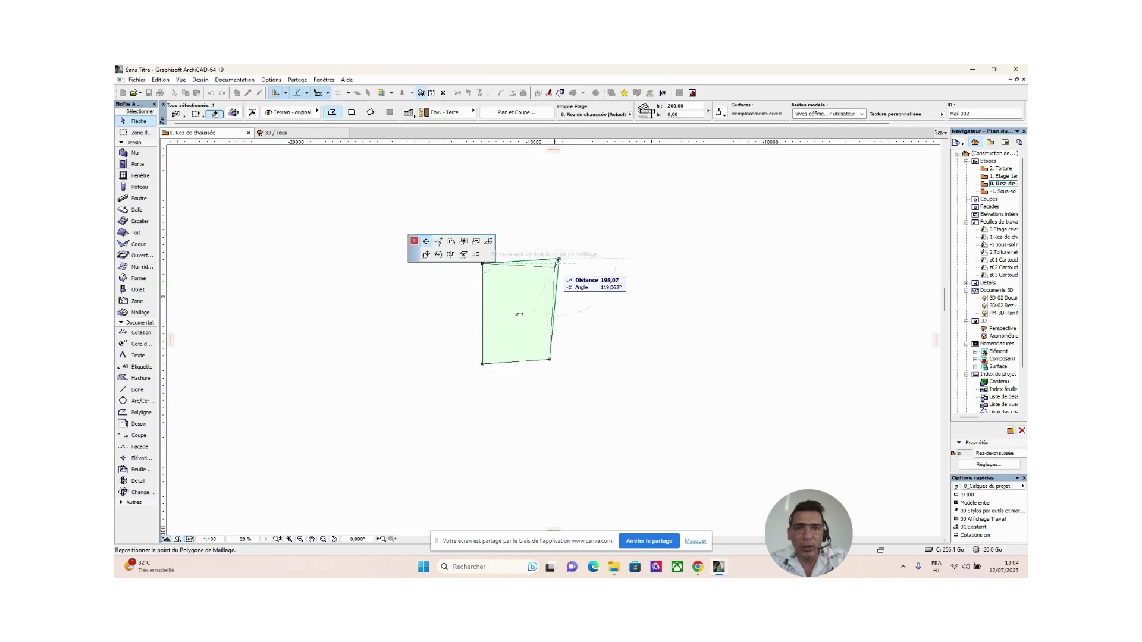
pyautogui.click(489, 243)
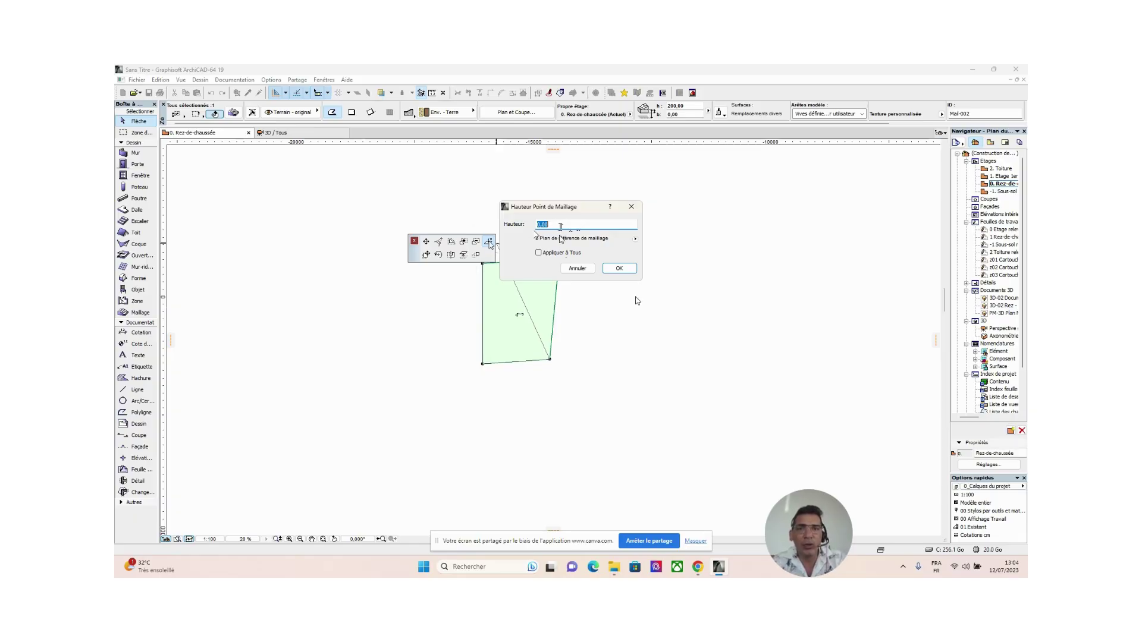
pyautogui.click(619, 269)
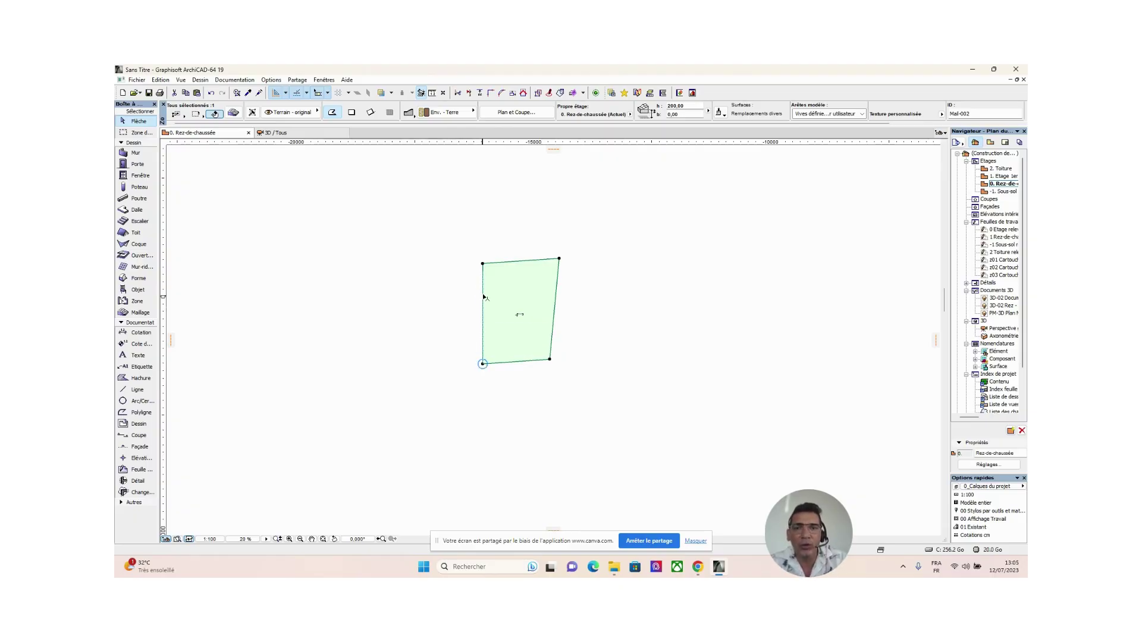
# Set the height of the terrain mesh's upper-left corner point to -55, relative to the mesh reference plane.
pyautogui.click(483, 264)
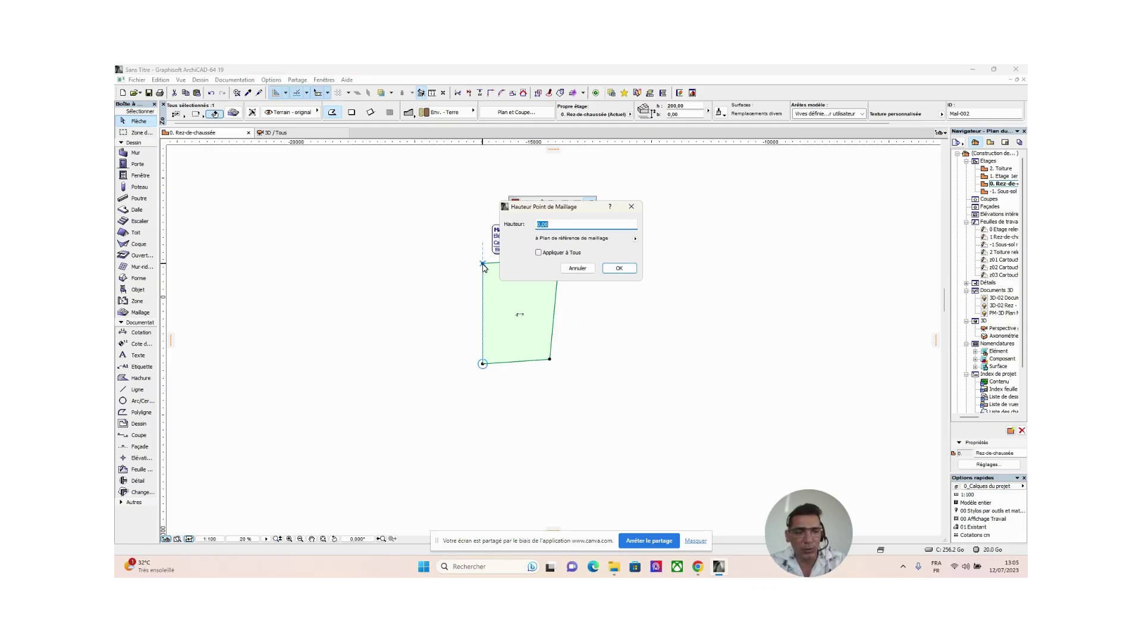
pyautogui.write('-55')
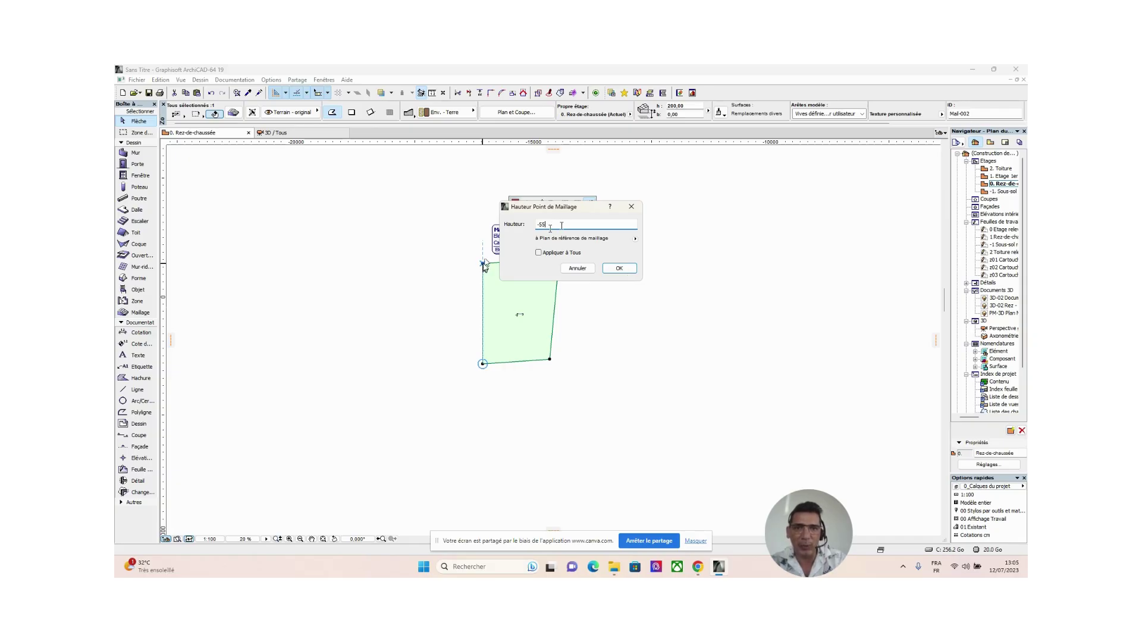
pyautogui.click(619, 269)
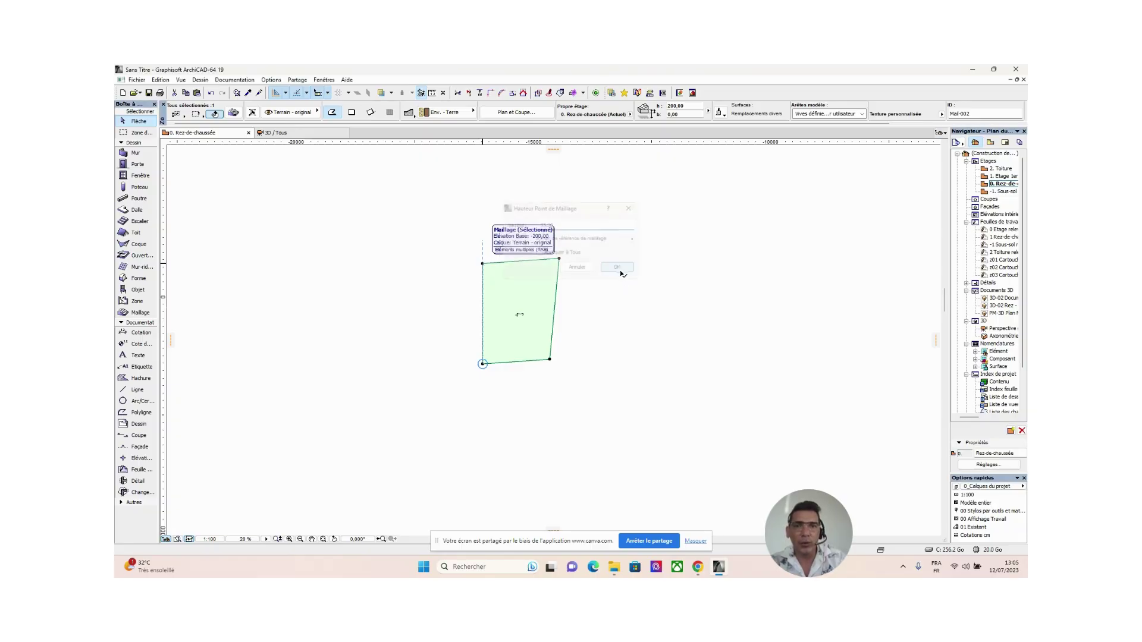
pyautogui.click(483, 264)
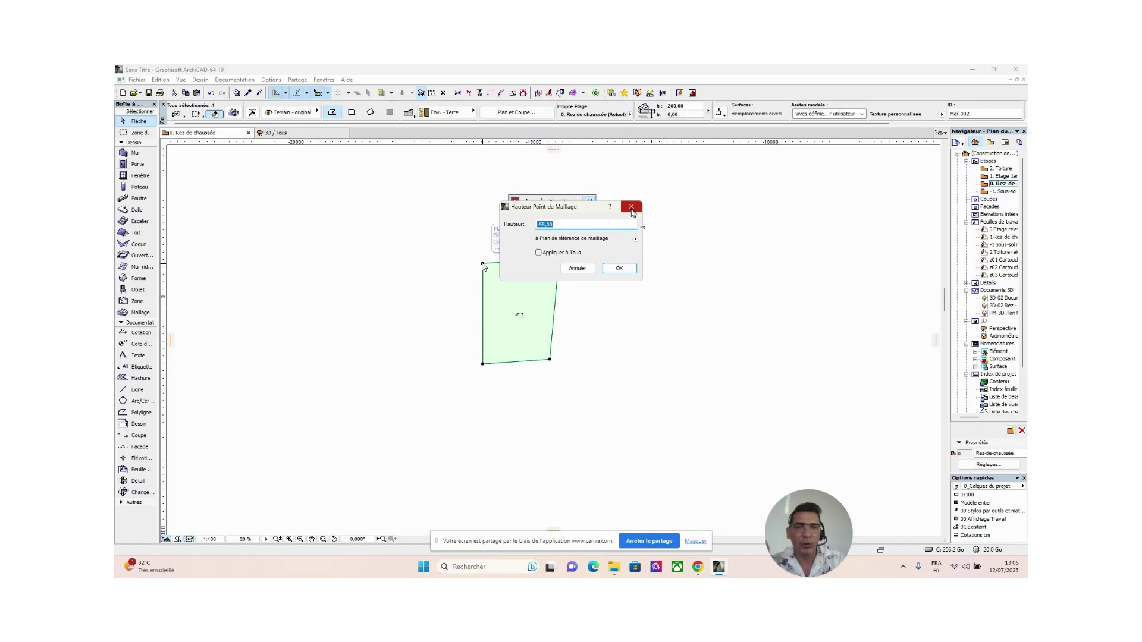
pyautogui.click(619, 270)
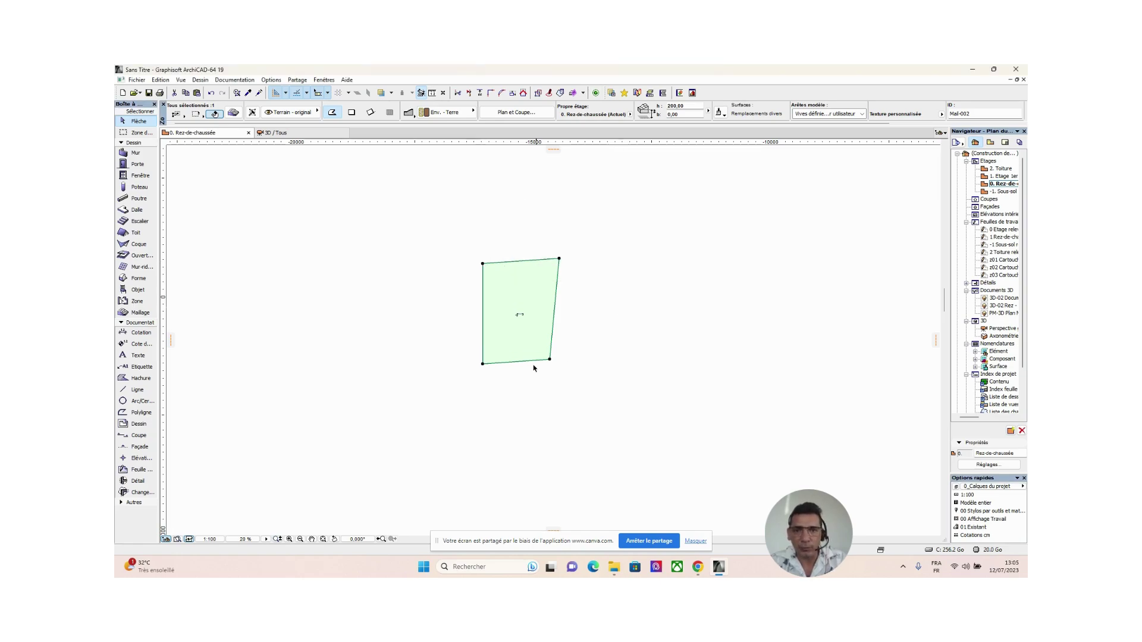
# Set the height of the terrain mesh's lower-left corner point to -55 and deselect the mesh.
pyautogui.click(483, 364)
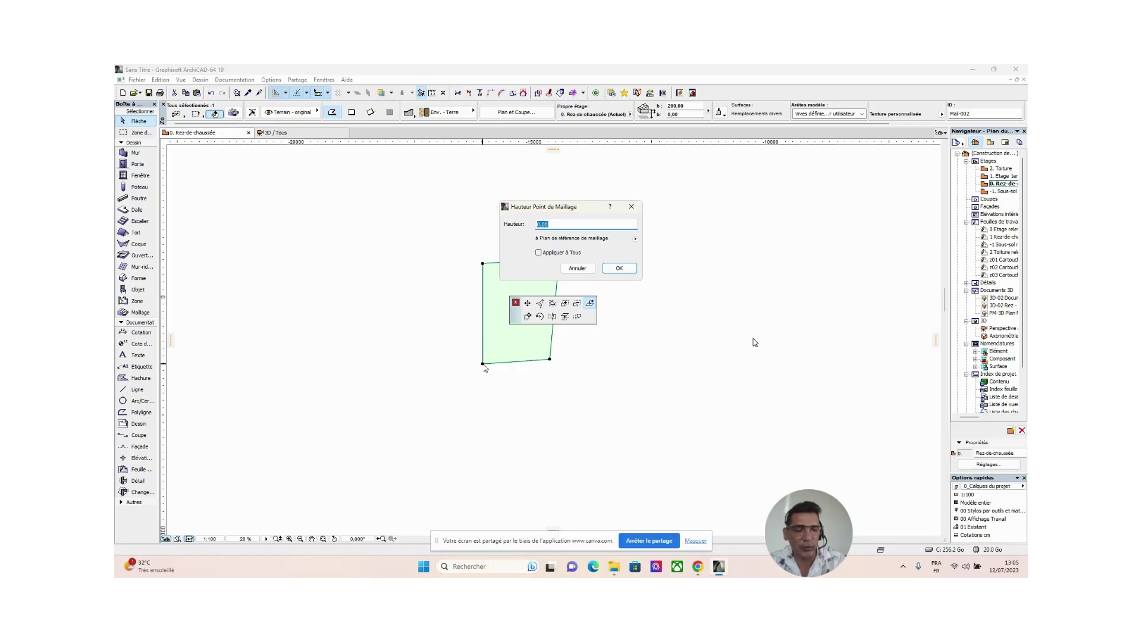
pyautogui.write('-55')
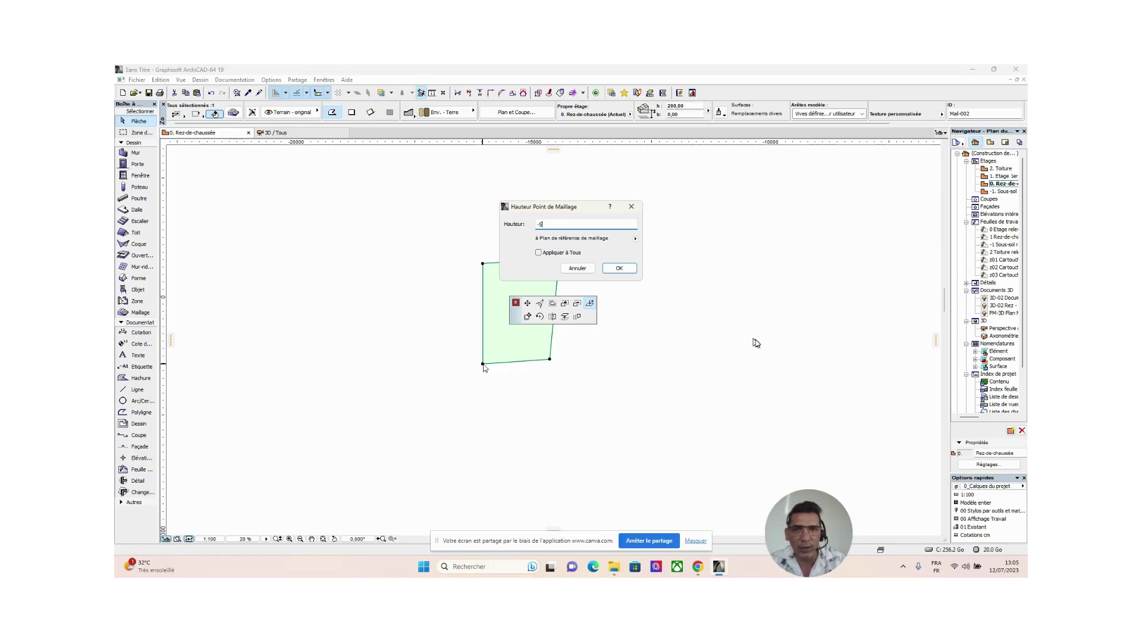
pyautogui.click(625, 270)
pyautogui.click(625, 327)
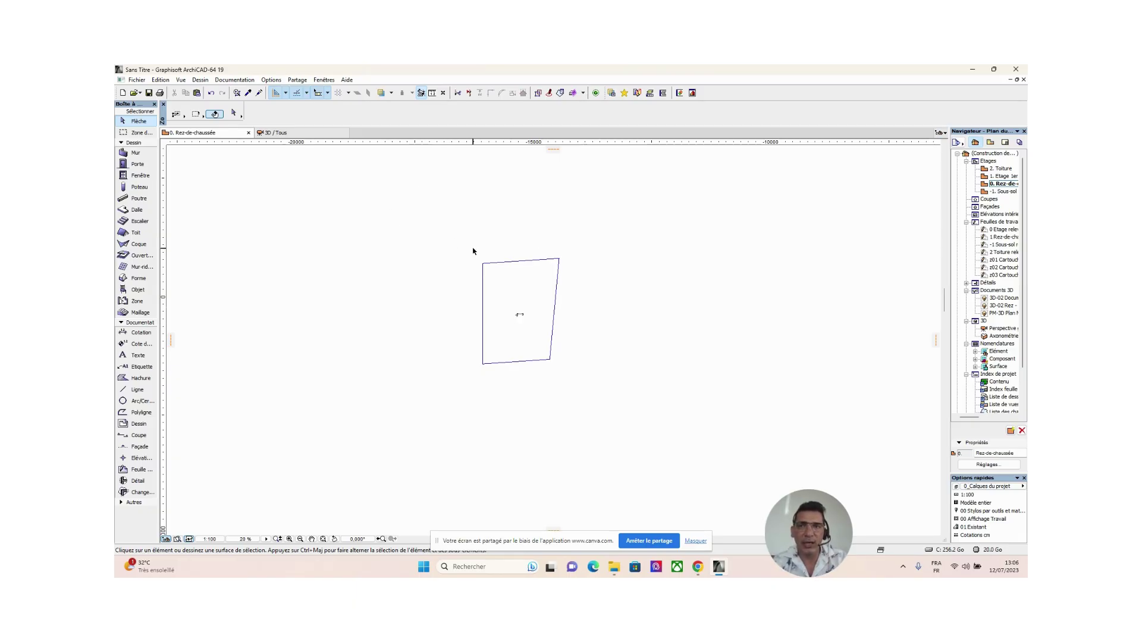
# Examine the slope of the terrain mesh in 3D from several angles and compare it with the ground-floor plan.
pyautogui.press('F3')
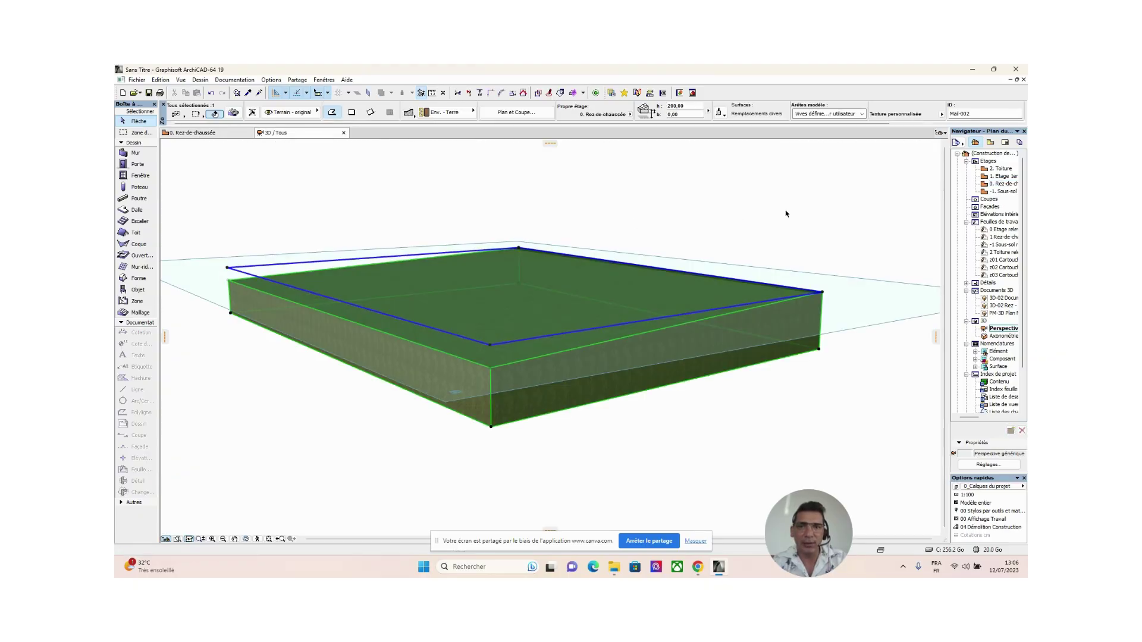
pyautogui.click(777, 224)
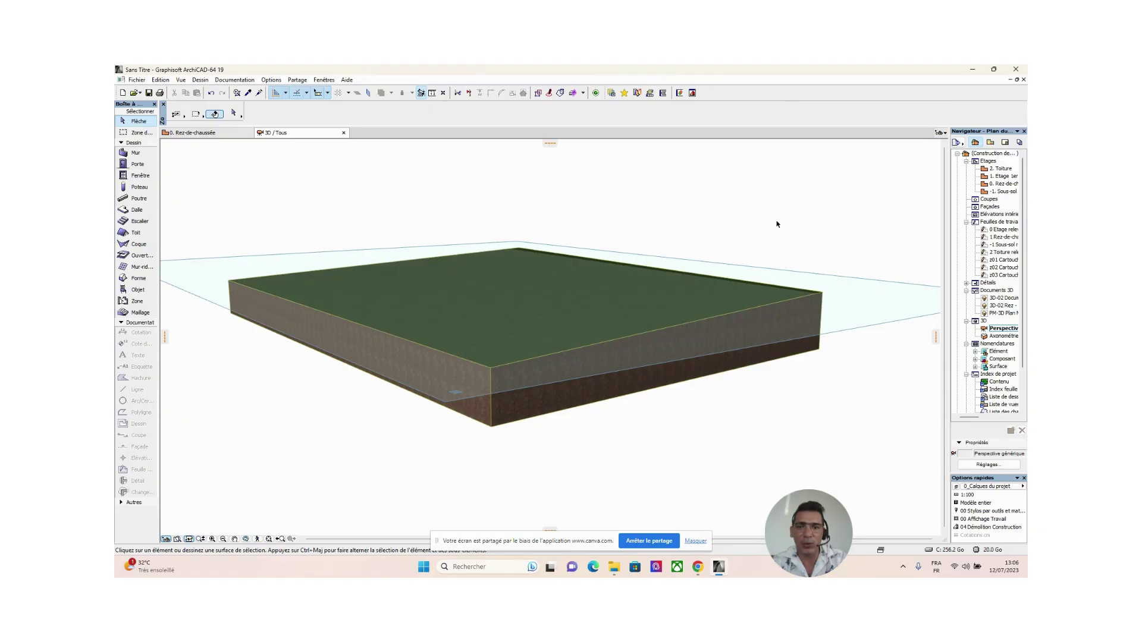
pyautogui.press('F2')
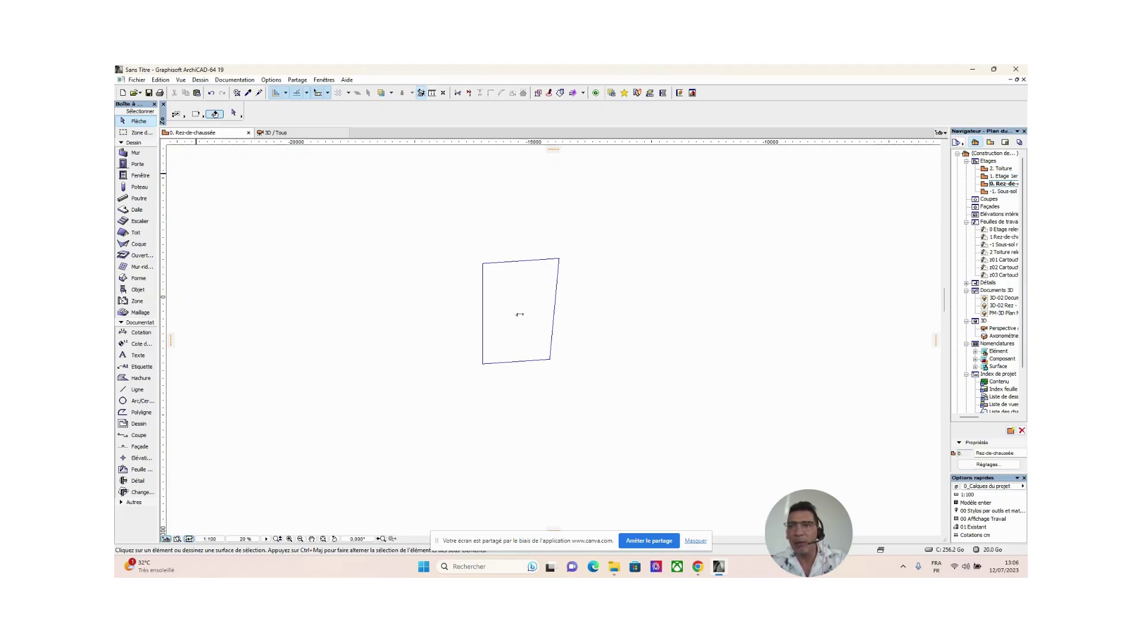
pyautogui.click(294, 134)
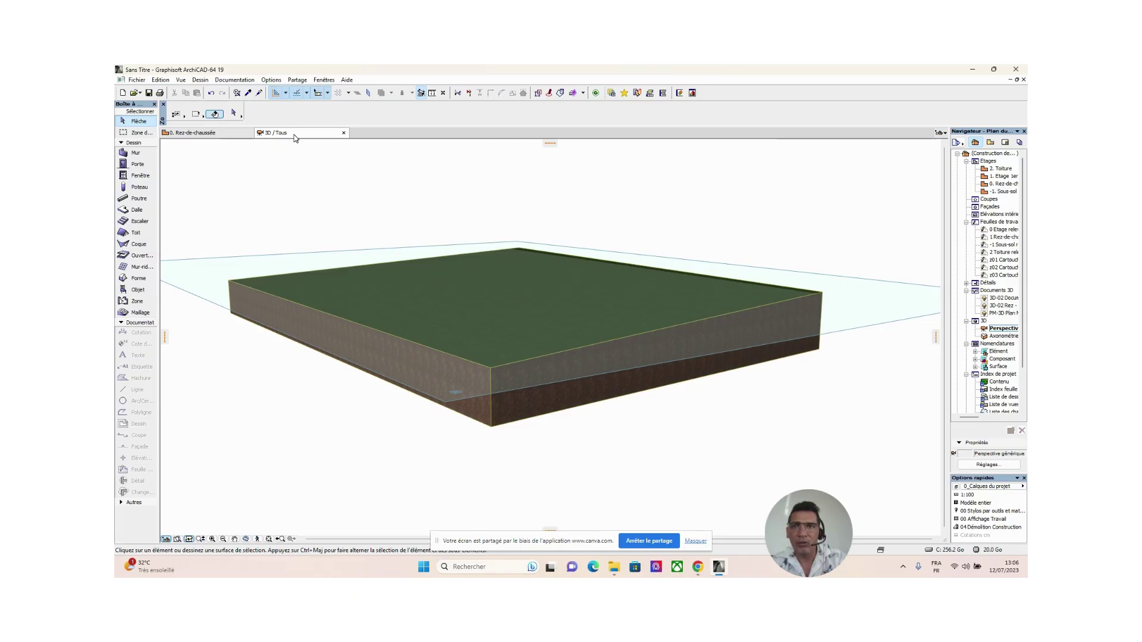
pyautogui.click(198, 134)
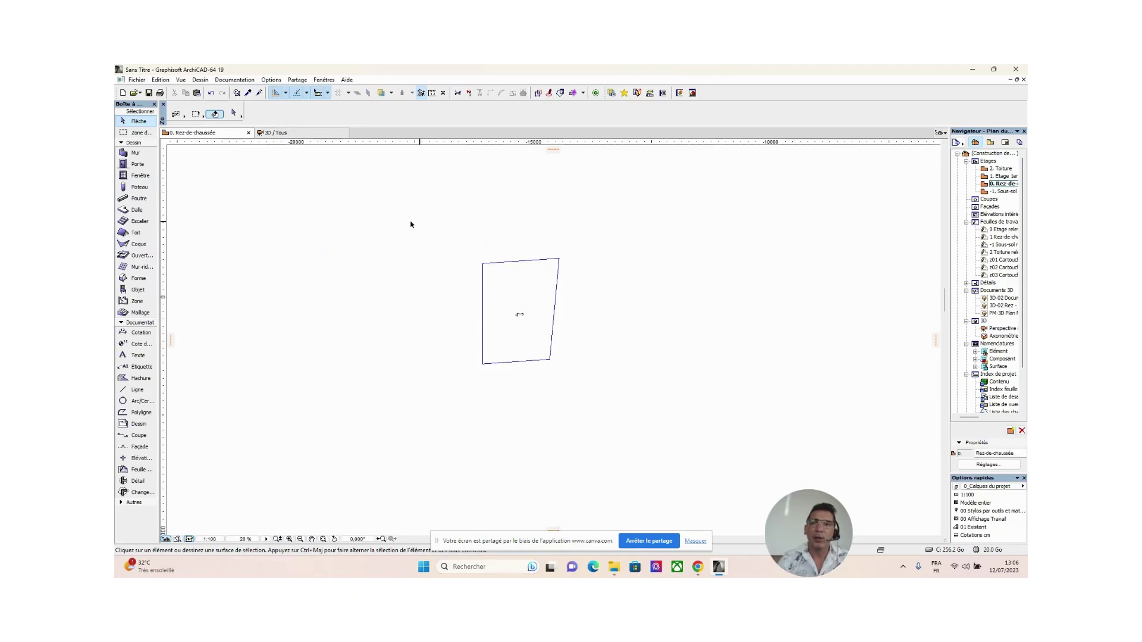
pyautogui.click(306, 134)
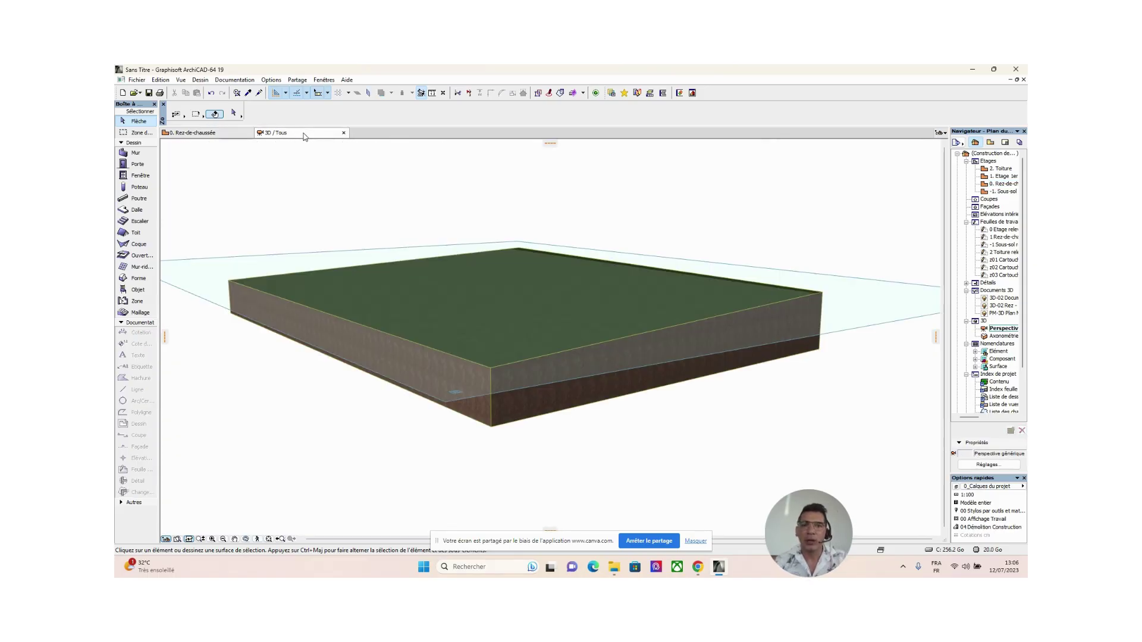
pyautogui.keyDown('shift'); pyautogui.moveTo(548, 395); pyautogui.dragTo(392, 377, button='middle'); pyautogui.keyUp('shift')
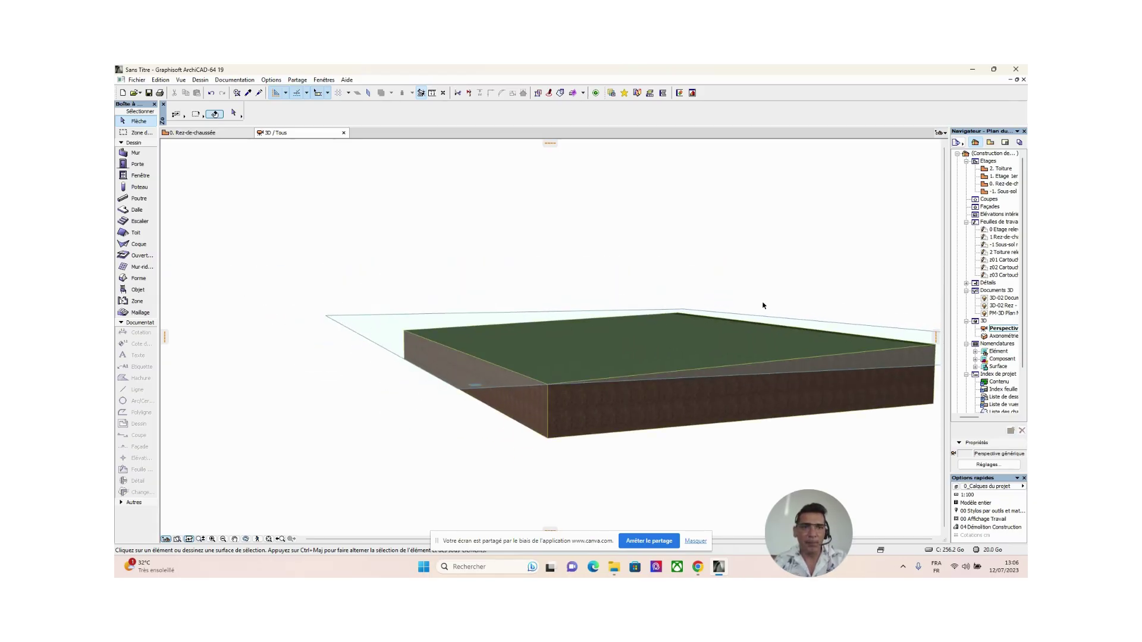
pyautogui.keyDown('shift'); pyautogui.moveTo(897, 319); pyautogui.dragTo(815, 286, button='middle'); pyautogui.keyUp('shift')
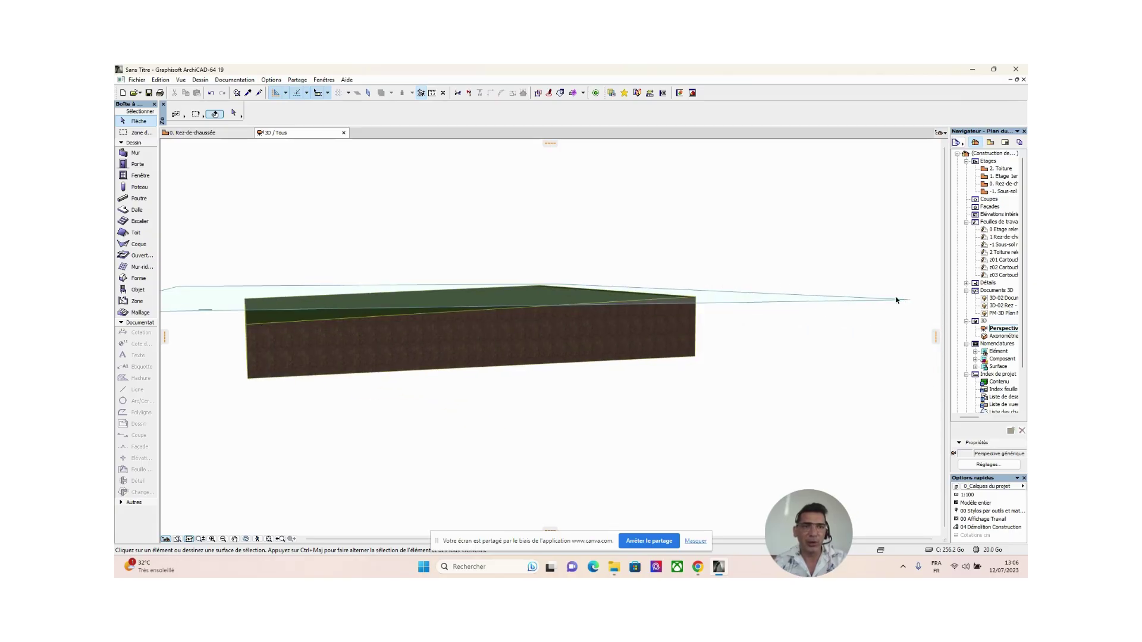
# Compare the height of the terrain mesh's lowered corner point with its reference plane in 3D, without altering its altitude.
pyautogui.keyDown('shift'); pyautogui.moveTo(280, 319); pyautogui.dragTo(347, 313, button='middle'); pyautogui.keyUp('shift')
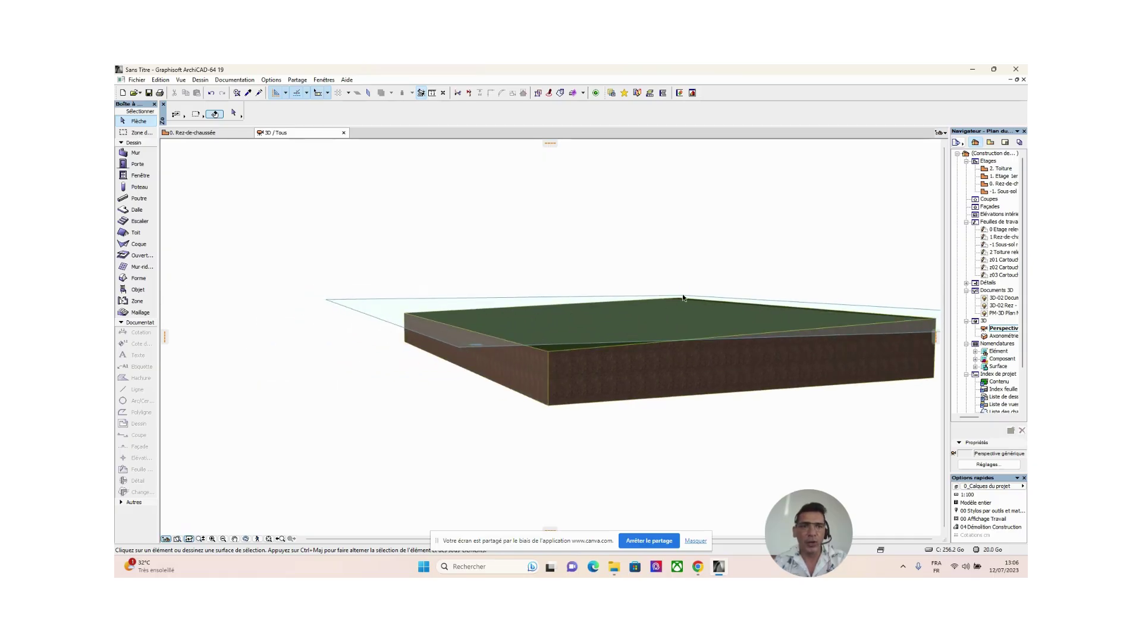
pyautogui.keyDown('shift'); pyautogui.moveTo(690, 332); pyautogui.dragTo(596, 369, button='middle'); pyautogui.keyUp('shift')
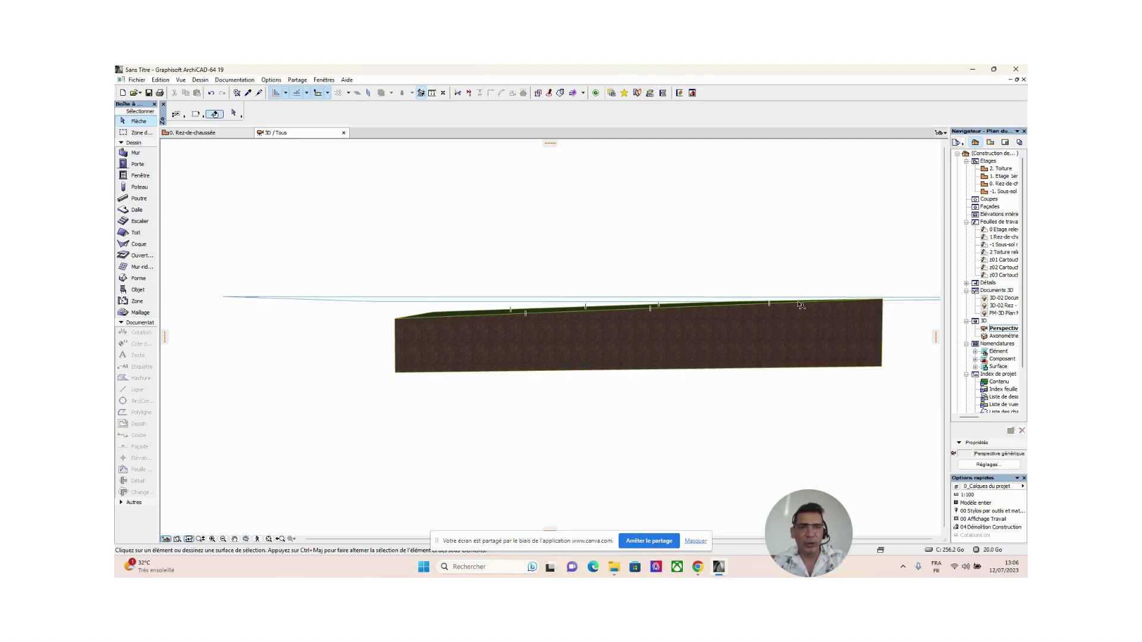
pyautogui.click(396, 320)
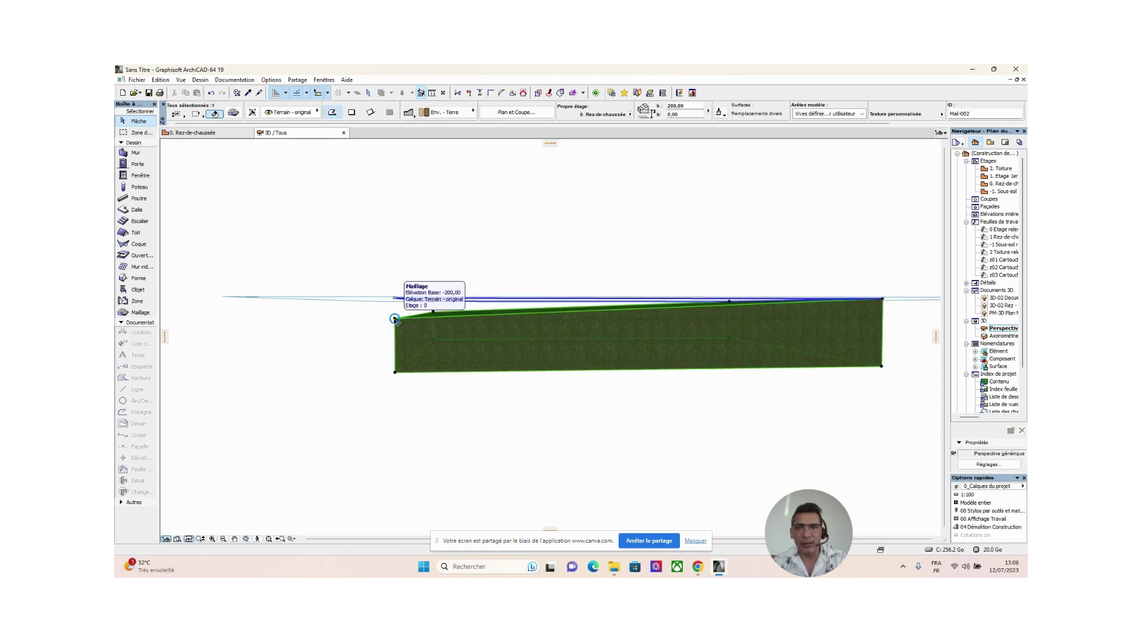
pyautogui.click(395, 319)
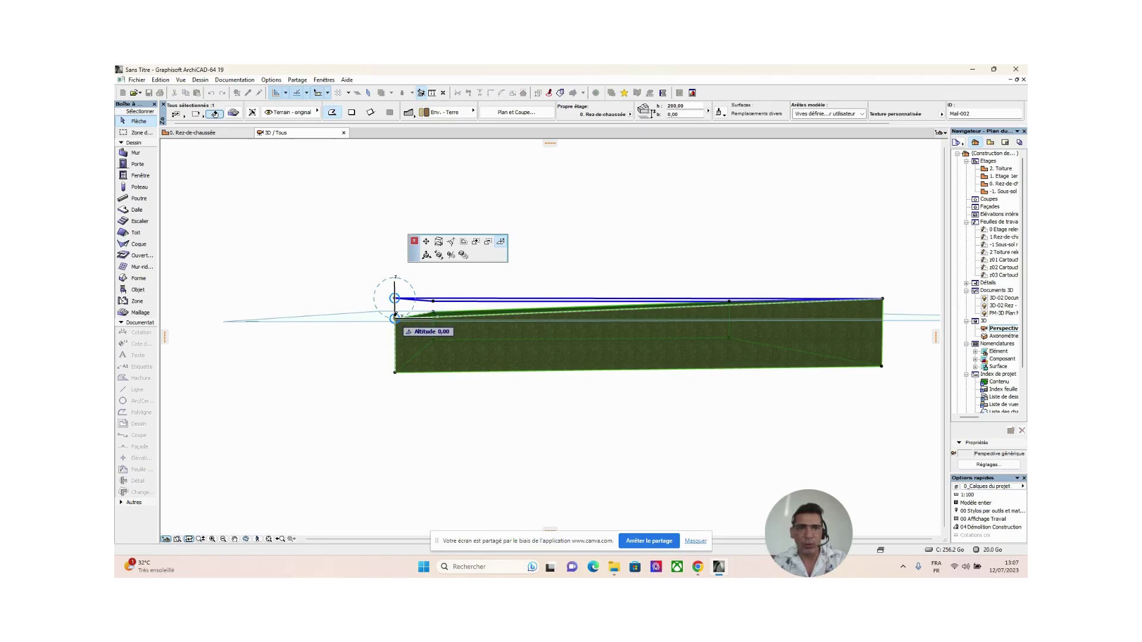
pyautogui.rightClick(395, 315)
pyautogui.click(417, 405)
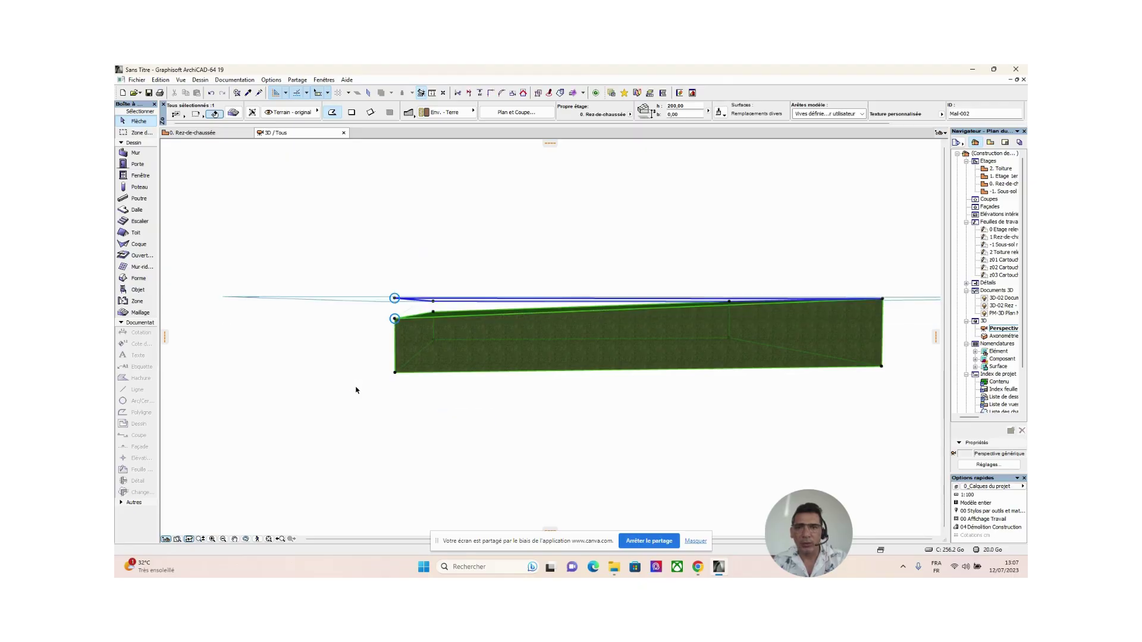
pyautogui.keyDown('shift'); pyautogui.moveTo(355, 390); pyautogui.dragTo(451, 361, button='middle'); pyautogui.keyUp('shift')
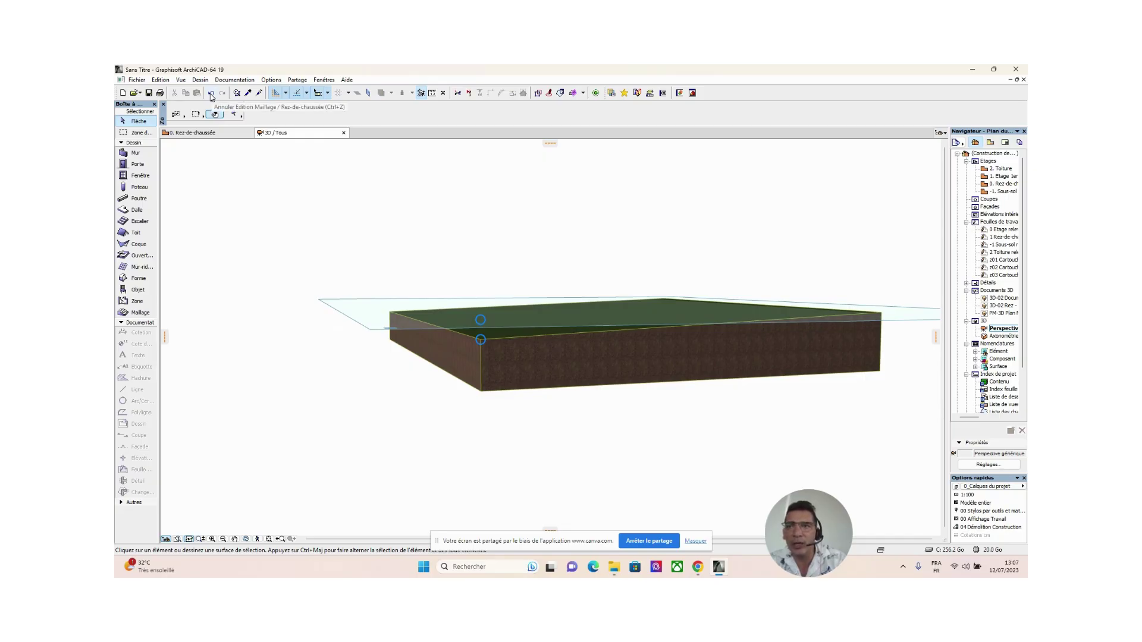
# Undo the last two corner height changes of the terrain mesh and return to the 3D view.
pyautogui.click(212, 94)
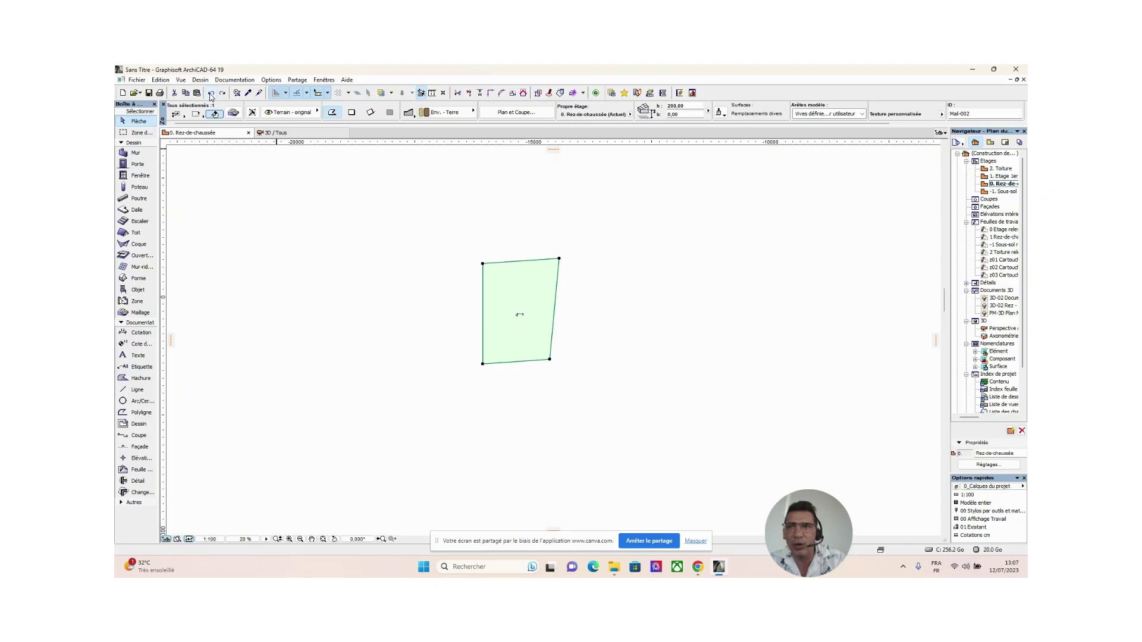
pyautogui.click(381, 379)
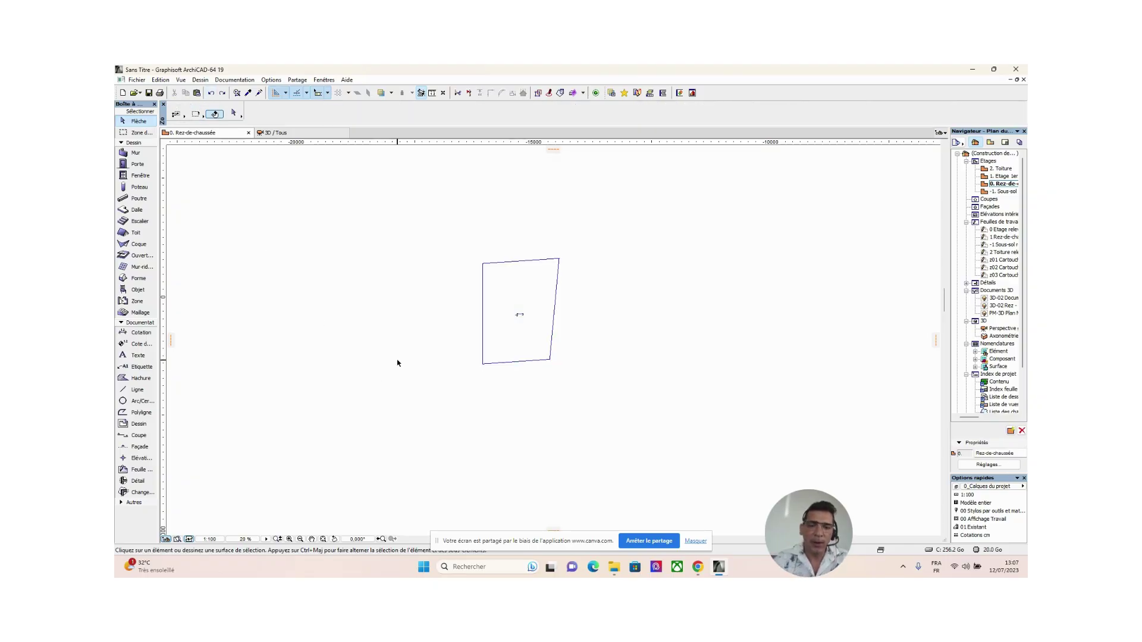
pyautogui.press('F3')
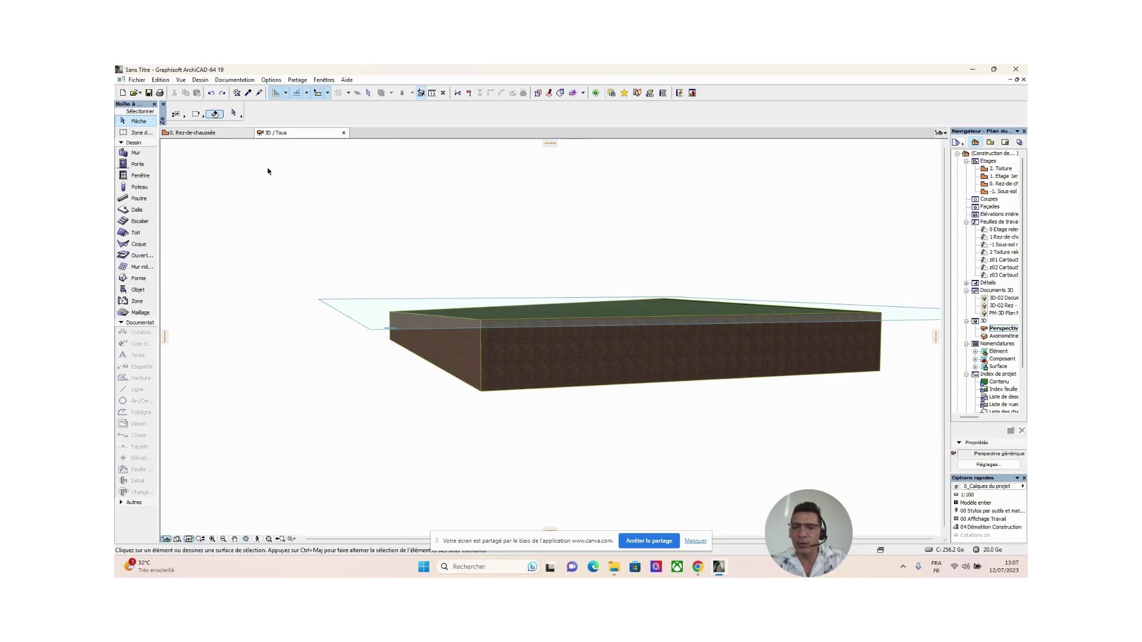
pyautogui.click(212, 94)
pyautogui.click(381, 348)
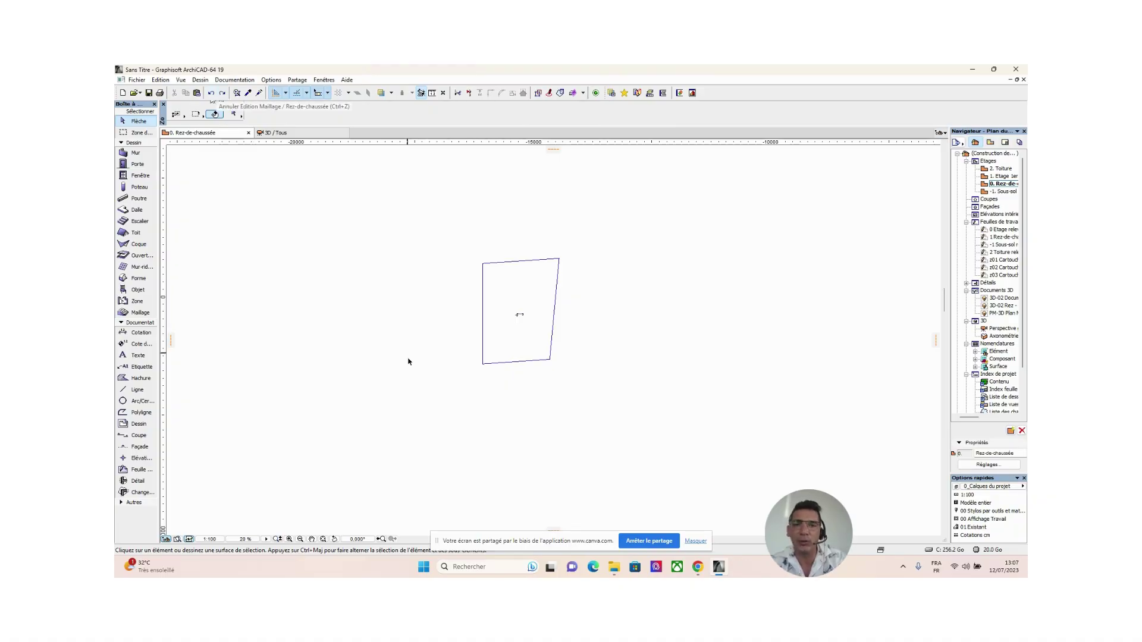
pyautogui.click(432, 393)
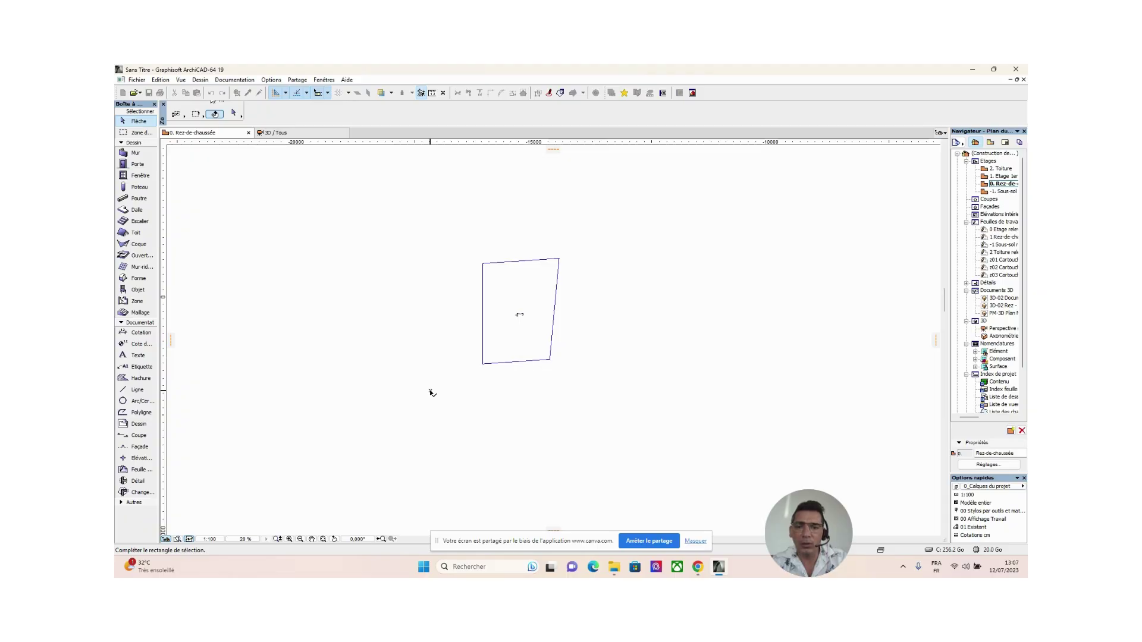
pyautogui.click(431, 393)
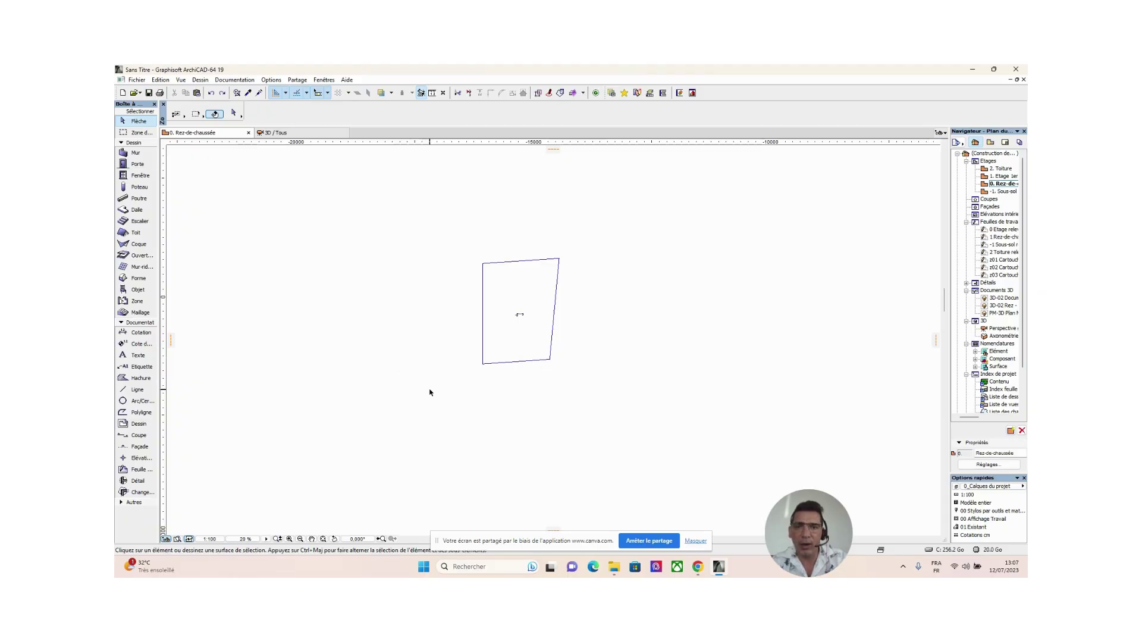
pyautogui.press('F3')
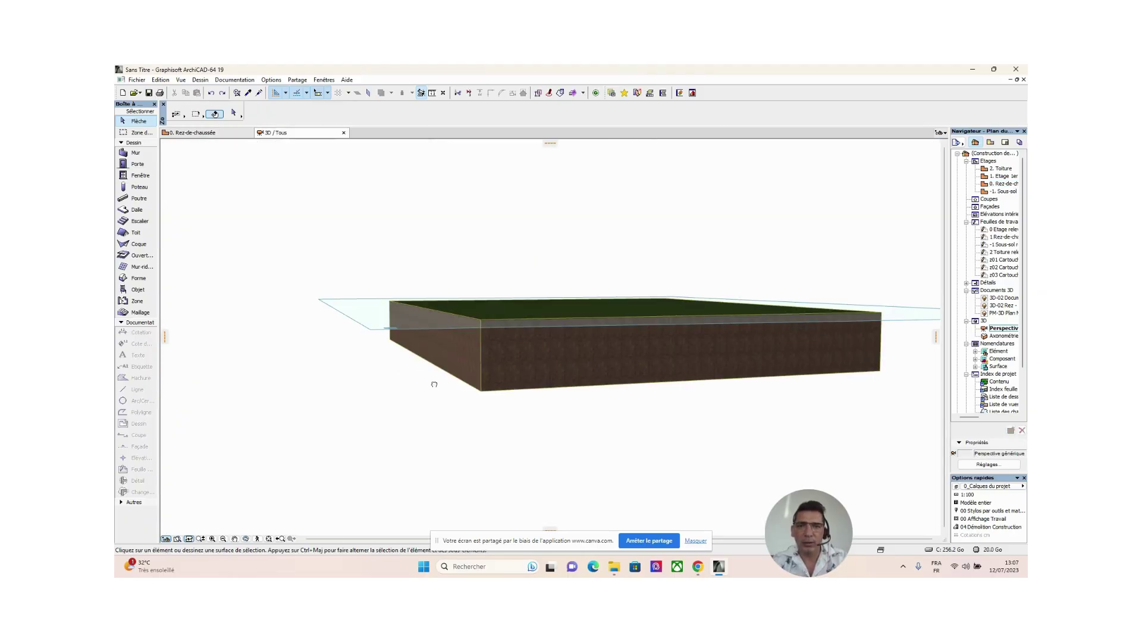
# Inspect the flat terrain mesh in 3D from the side and from above to locate its corner points.
pyautogui.keyDown('shift'); pyautogui.moveTo(435, 385); pyautogui.dragTo(523, 416, button='middle'); pyautogui.keyUp('shift')
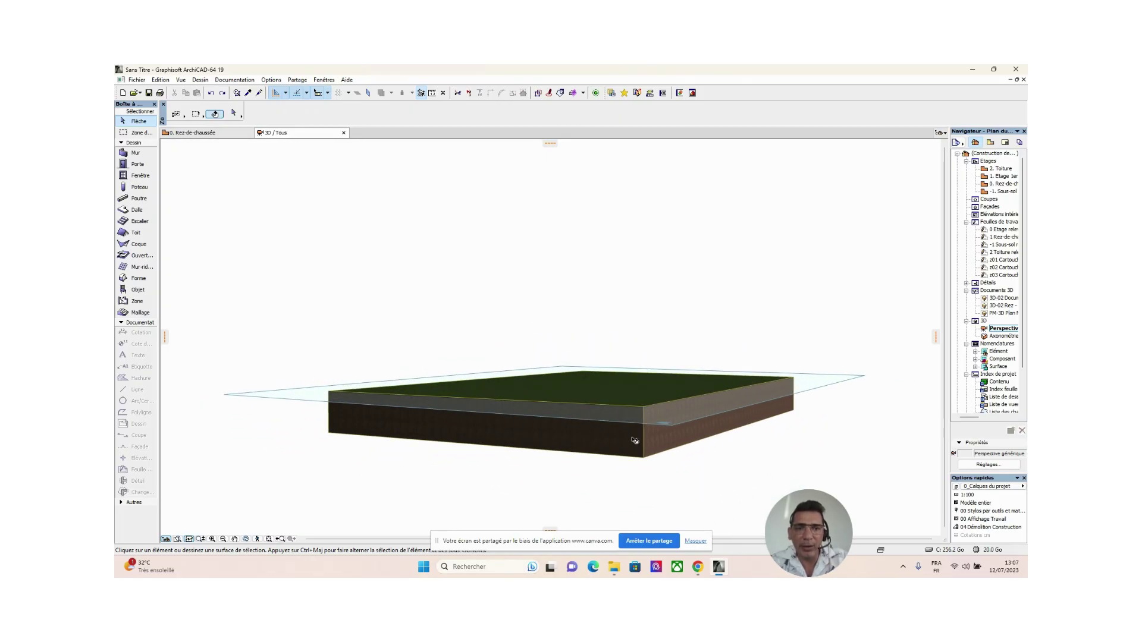
pyautogui.click(647, 463)
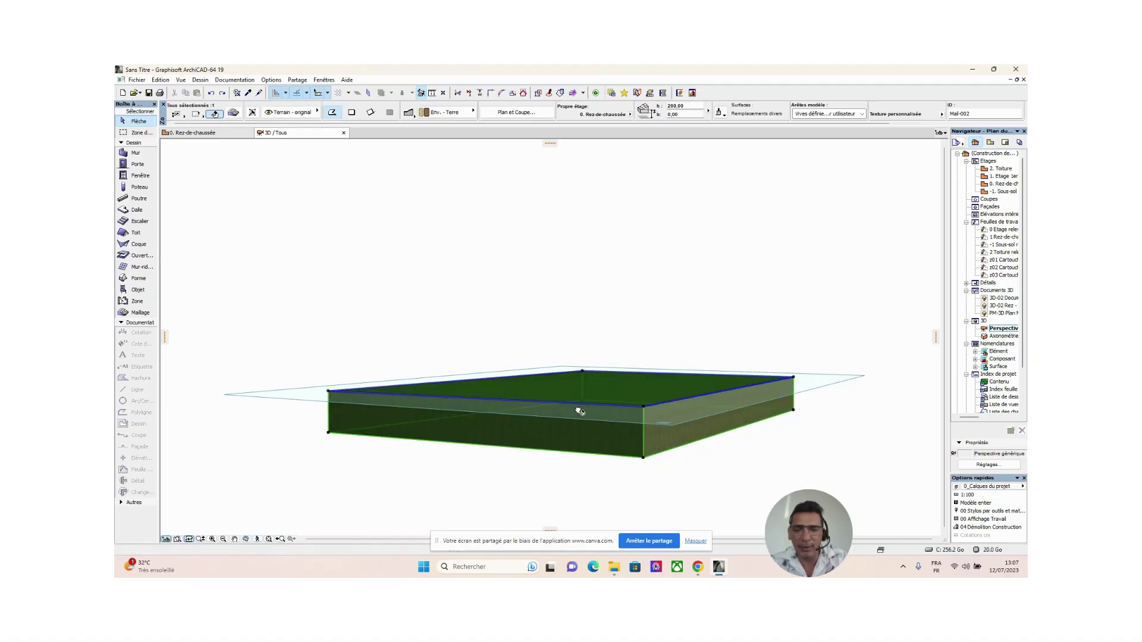
pyautogui.keyDown('shift'); pyautogui.moveTo(580, 410); pyautogui.dragTo(692, 432, button='middle'); pyautogui.keyUp('shift')
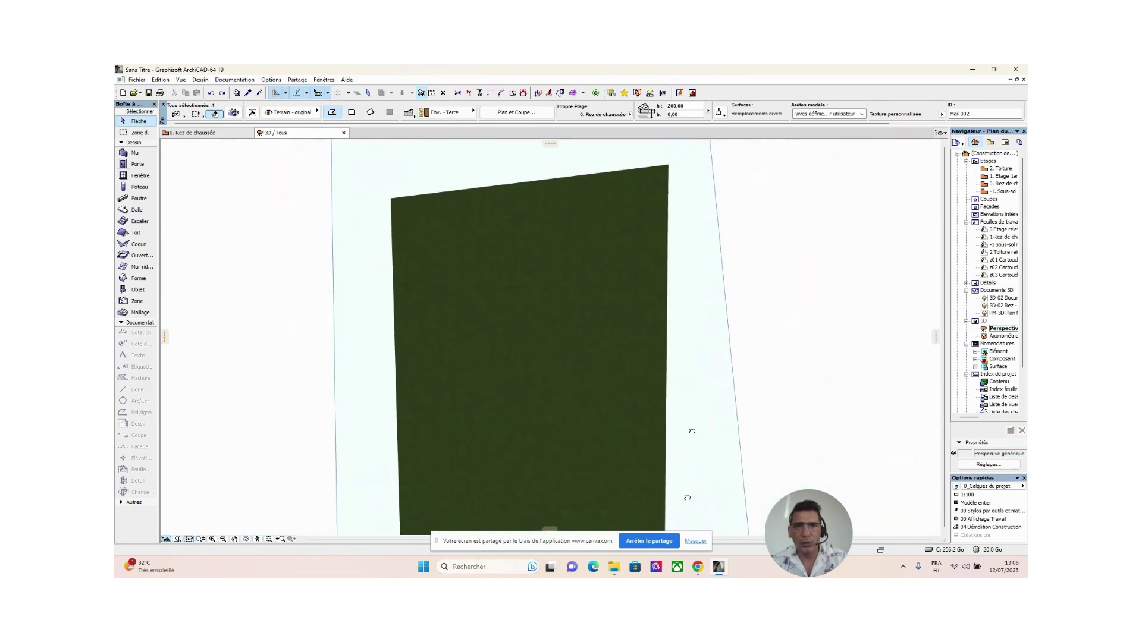
pyautogui.scroll(1, 692, 431)
pyautogui.scroll(-4, 699, 417)
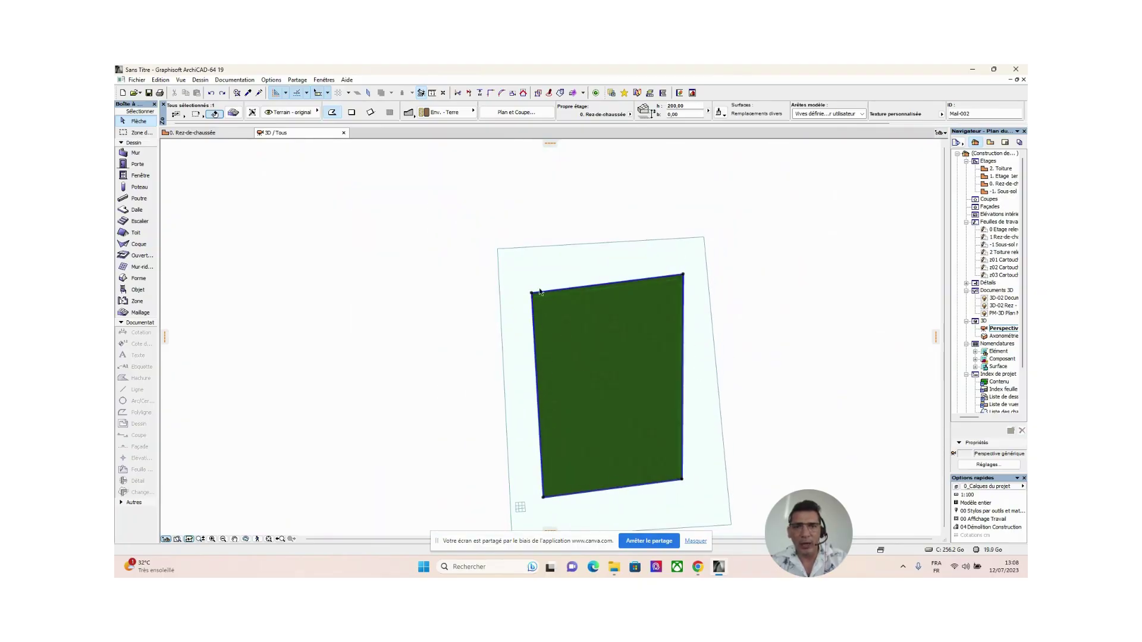
pyautogui.keyDown('shift'); pyautogui.moveTo(571, 491); pyautogui.dragTo(579, 385, button='middle'); pyautogui.keyUp('shift')
pyautogui.click(531, 269)
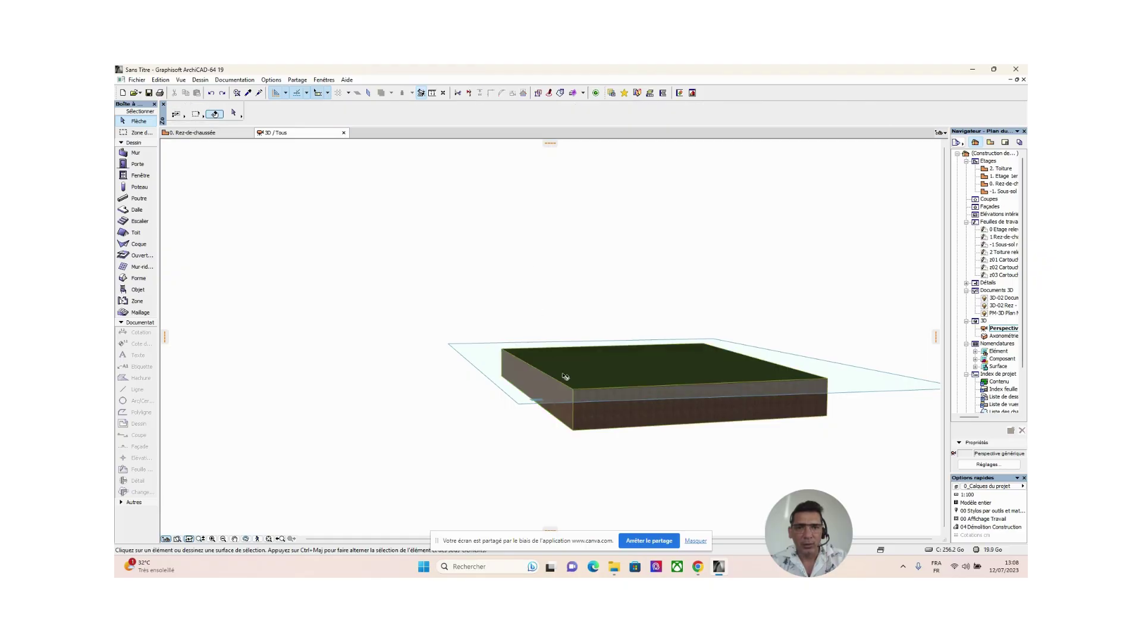
# Lower the terrain mesh's nearest corner point by 55 vertically from its reference plane, directly in the 3D view.
pyautogui.click(574, 390)
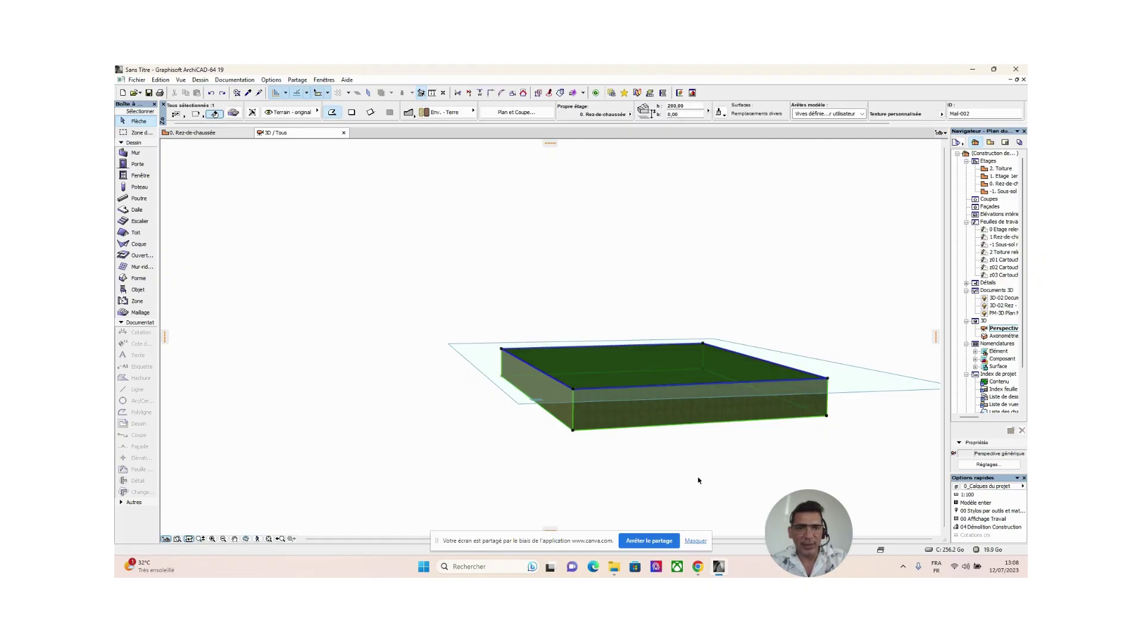
pyautogui.click(573, 390)
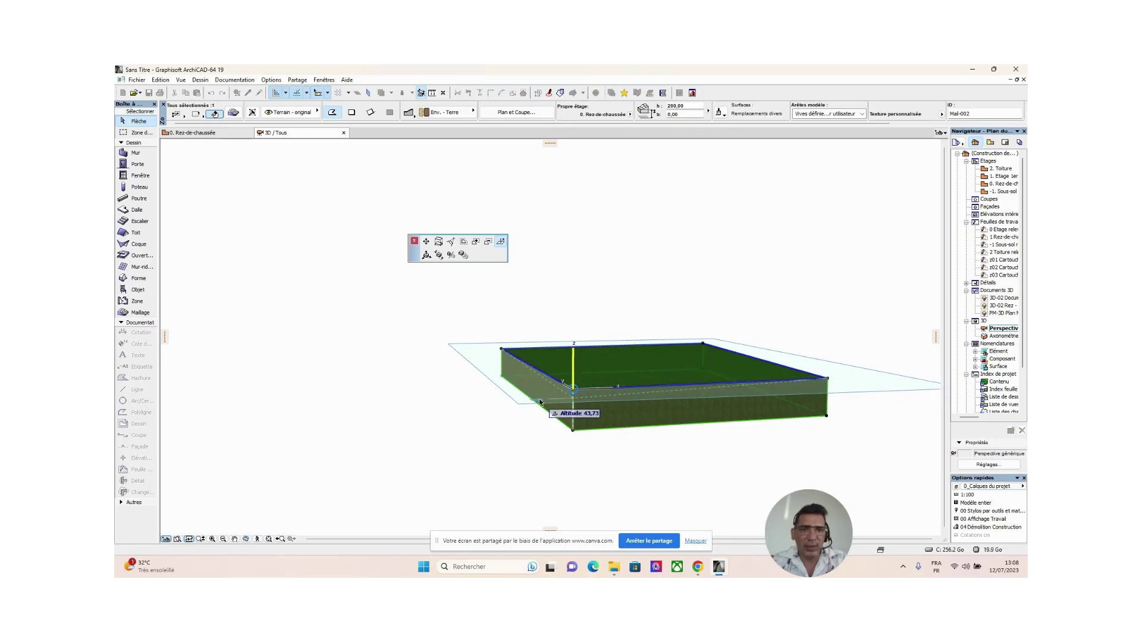
pyautogui.click(574, 399)
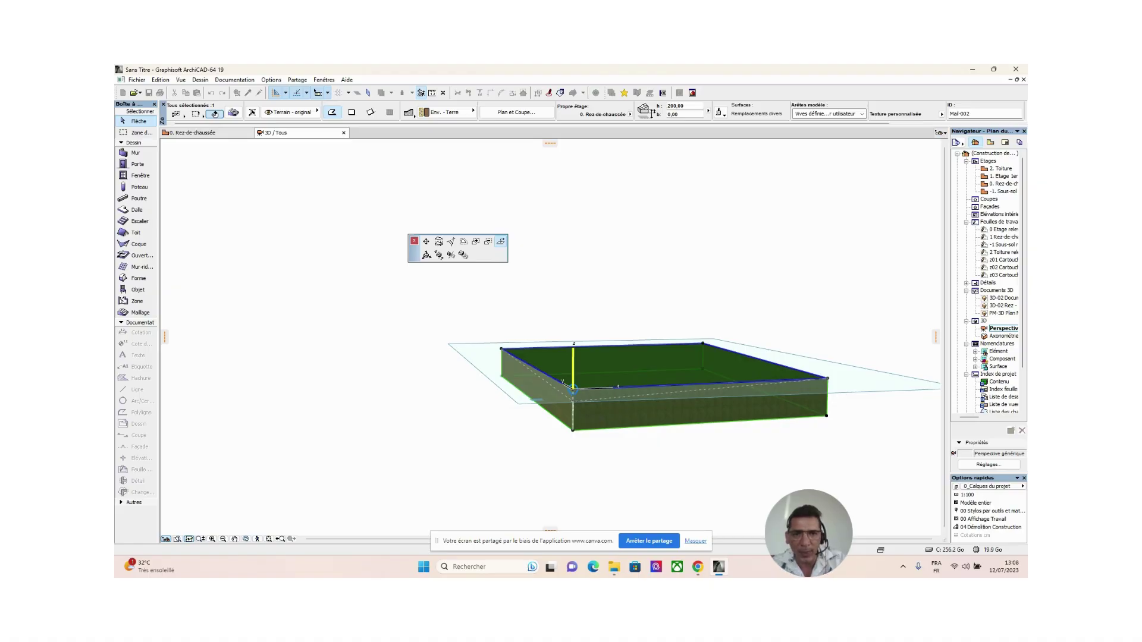
pyautogui.scroll(2, 573, 400)
pyautogui.click(572, 400)
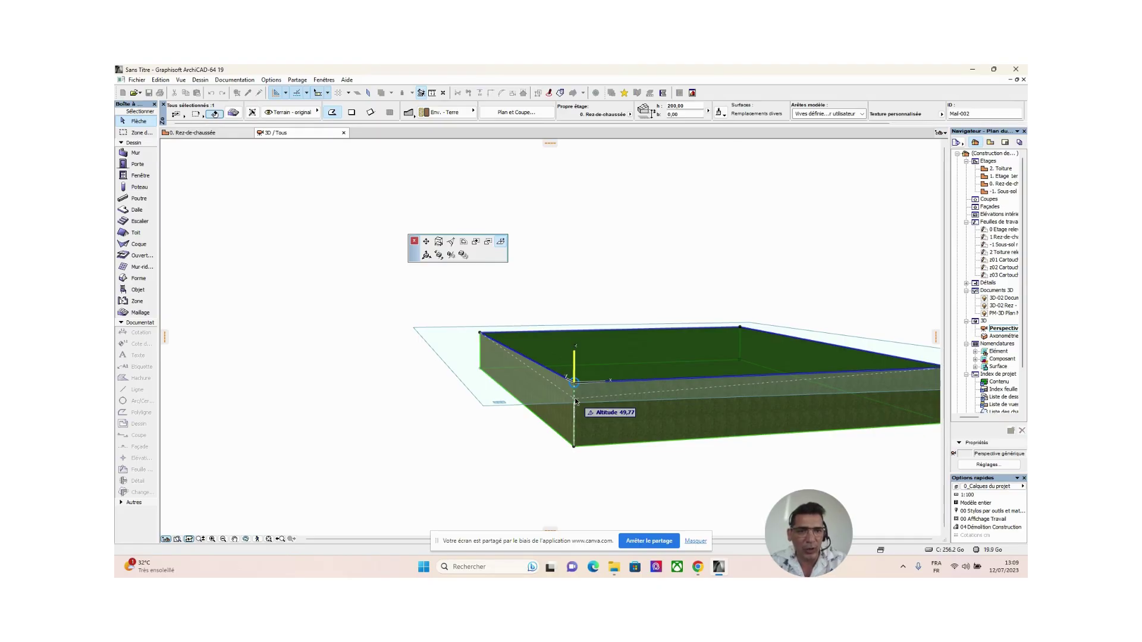
pyautogui.write('55')
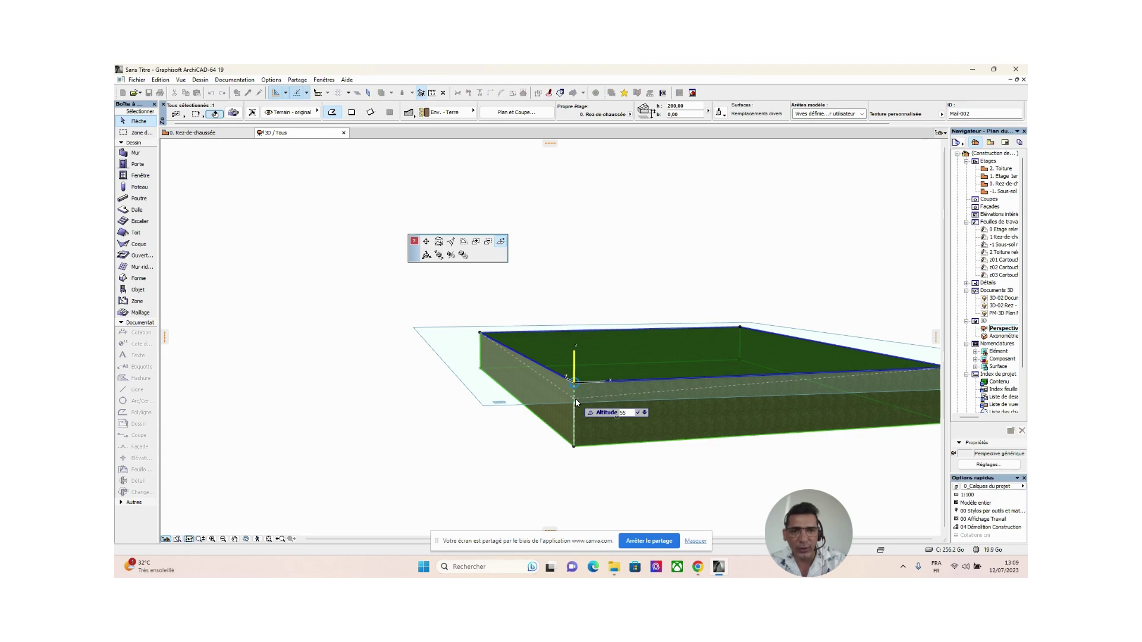
pyautogui.press('Return')
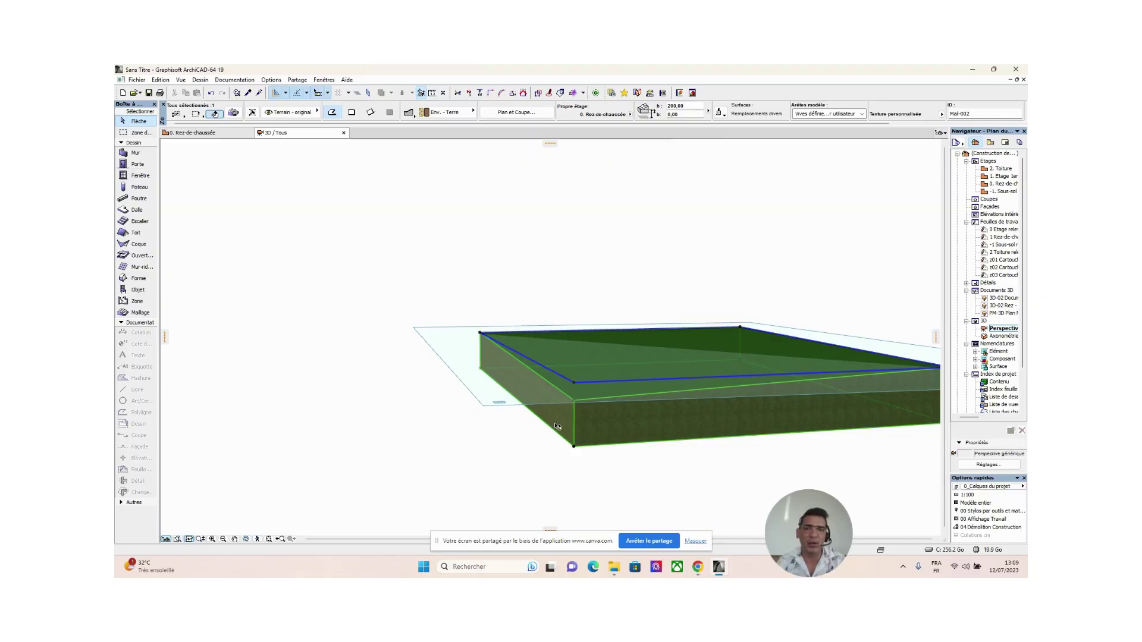
# Lower the adjacent corner point on the same side of the terrain mesh by 55 in 3D.
pyautogui.keyDown('shift'); pyautogui.moveTo(554, 426); pyautogui.dragTo(445, 406, button='middle'); pyautogui.keyUp('shift')
pyautogui.click(425, 398)
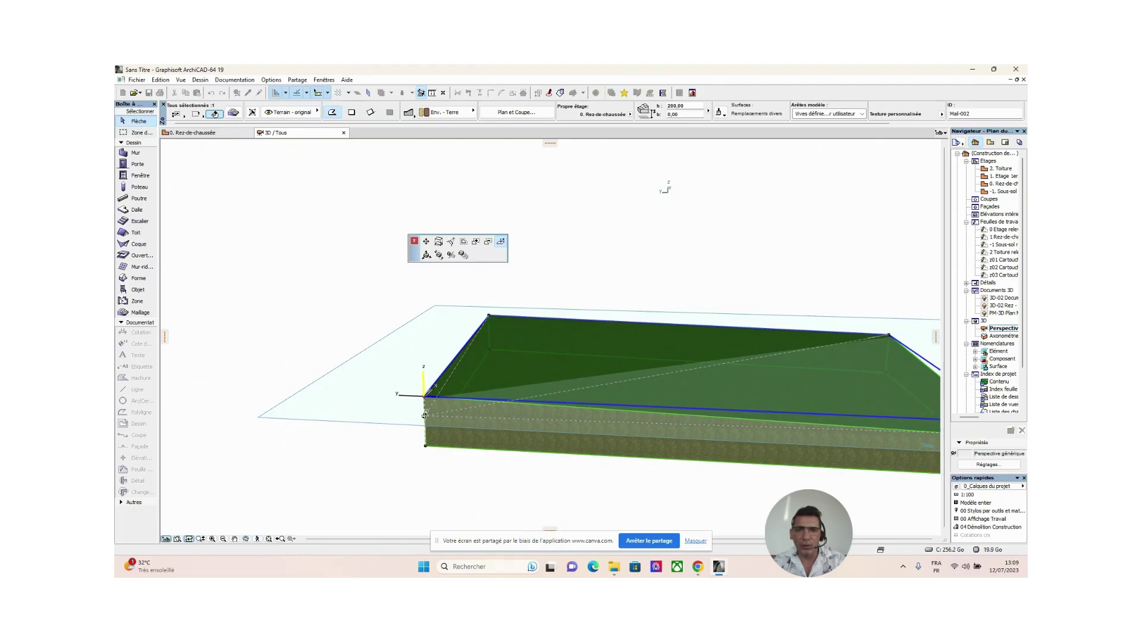
pyautogui.keyDown('shift'); pyautogui.moveTo(426, 411); pyautogui.dragTo(445, 405, button='middle'); pyautogui.keyUp('shift')
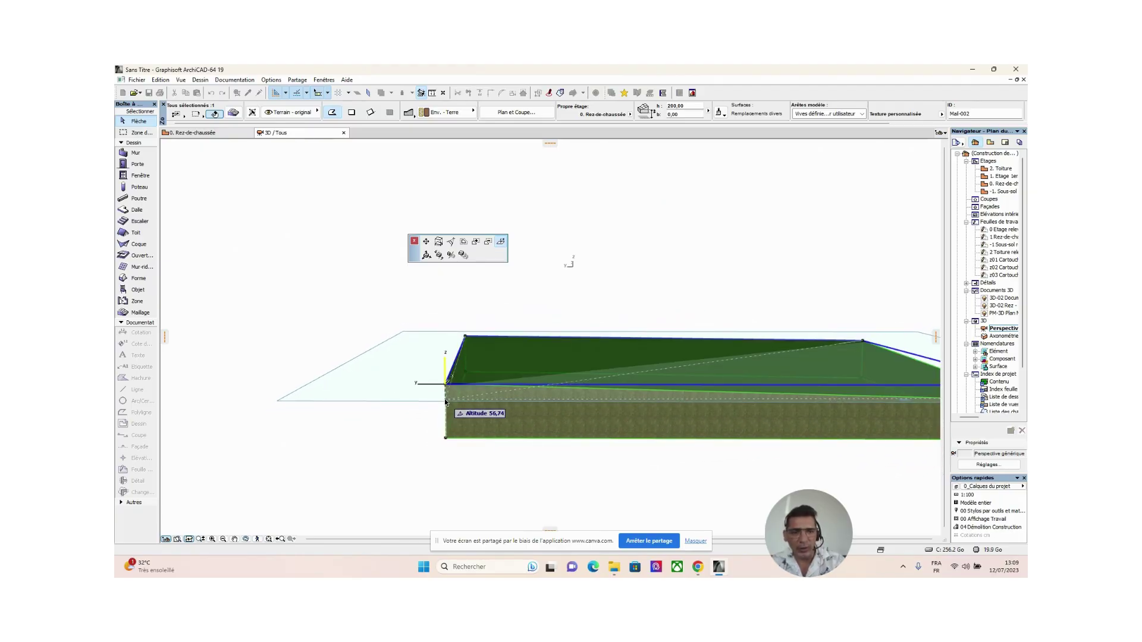
pyautogui.write('55')
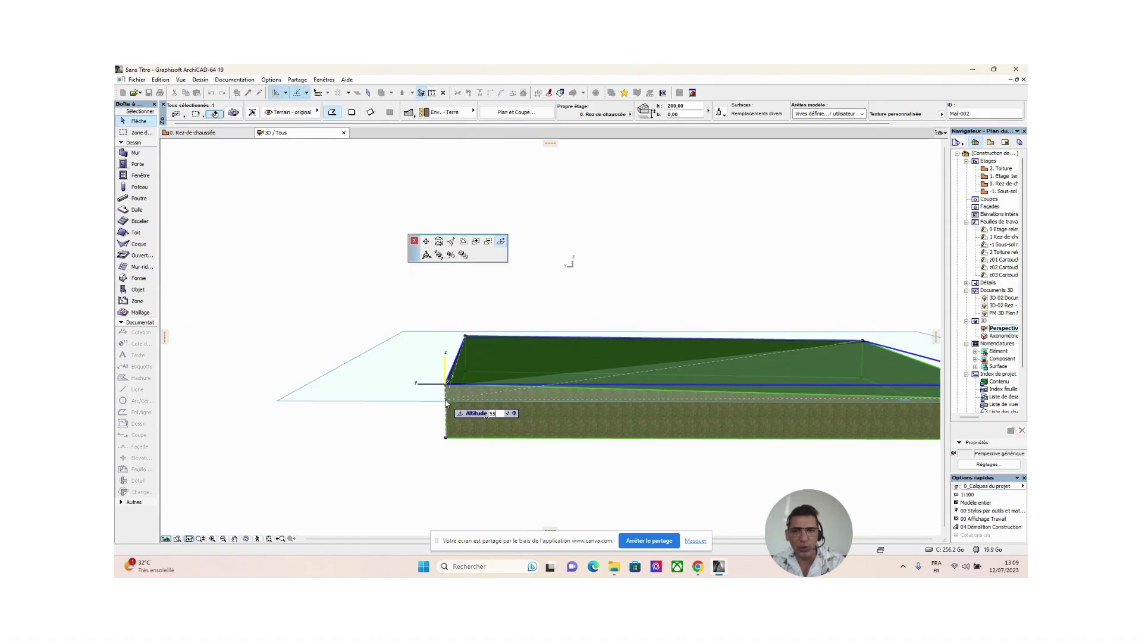
pyautogui.press('Return')
# Examine the slope of the terrain mesh against its reference plane from several angles in 3D.
pyautogui.keyDown('shift'); pyautogui.moveTo(441, 421); pyautogui.dragTo(579, 436, button='middle'); pyautogui.keyUp('shift')
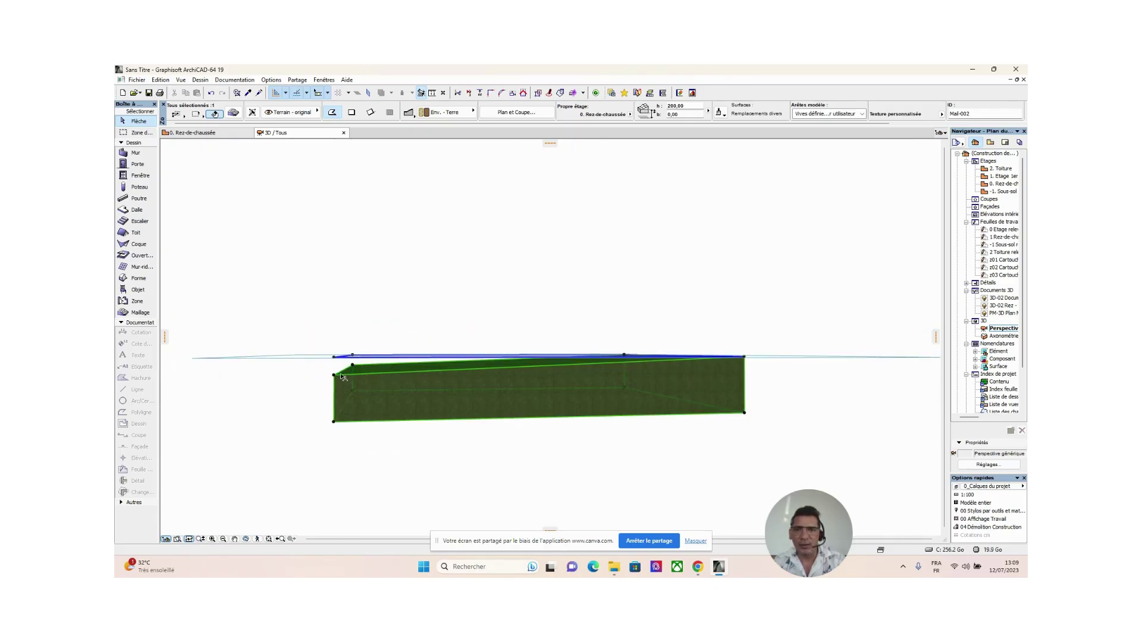
pyautogui.click(465, 420)
pyautogui.keyDown('shift'); pyautogui.moveTo(465, 420); pyautogui.dragTo(653, 415, button='middle'); pyautogui.keyUp('shift')
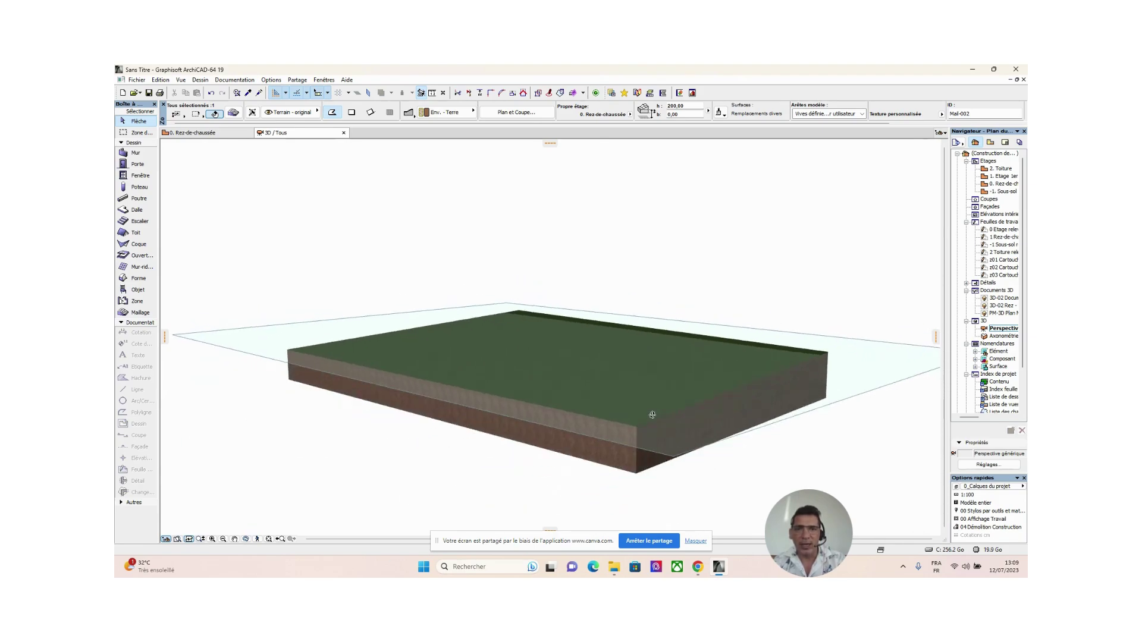
pyautogui.keyDown('shift'); pyautogui.moveTo(458, 415); pyautogui.dragTo(671, 437, button='middle'); pyautogui.keyUp('shift')
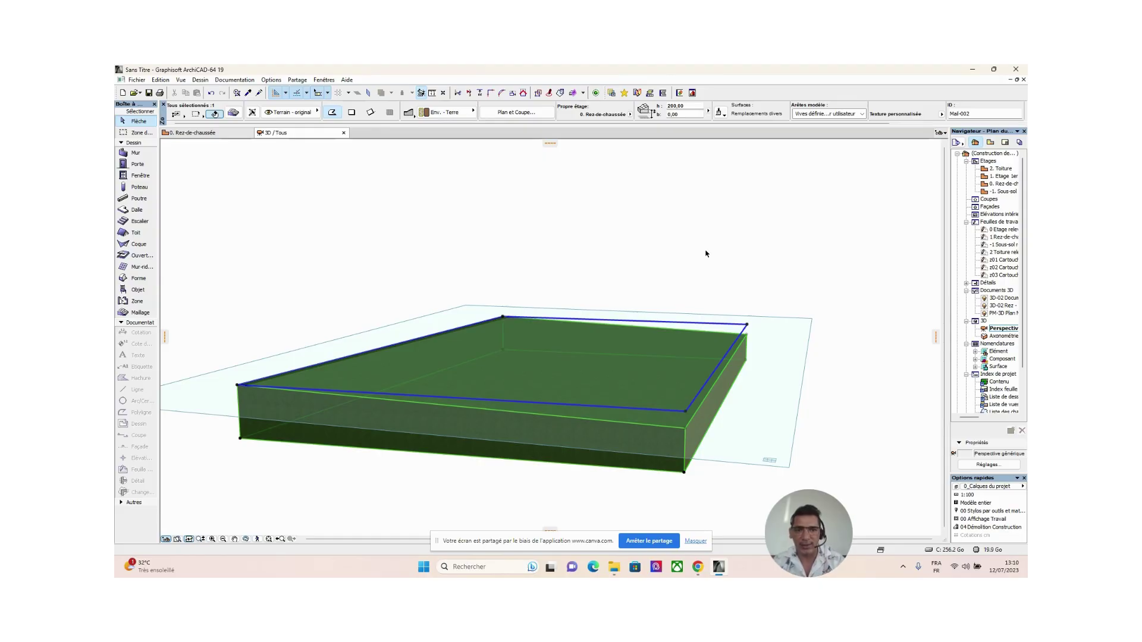
pyautogui.moveTo(698, 567)
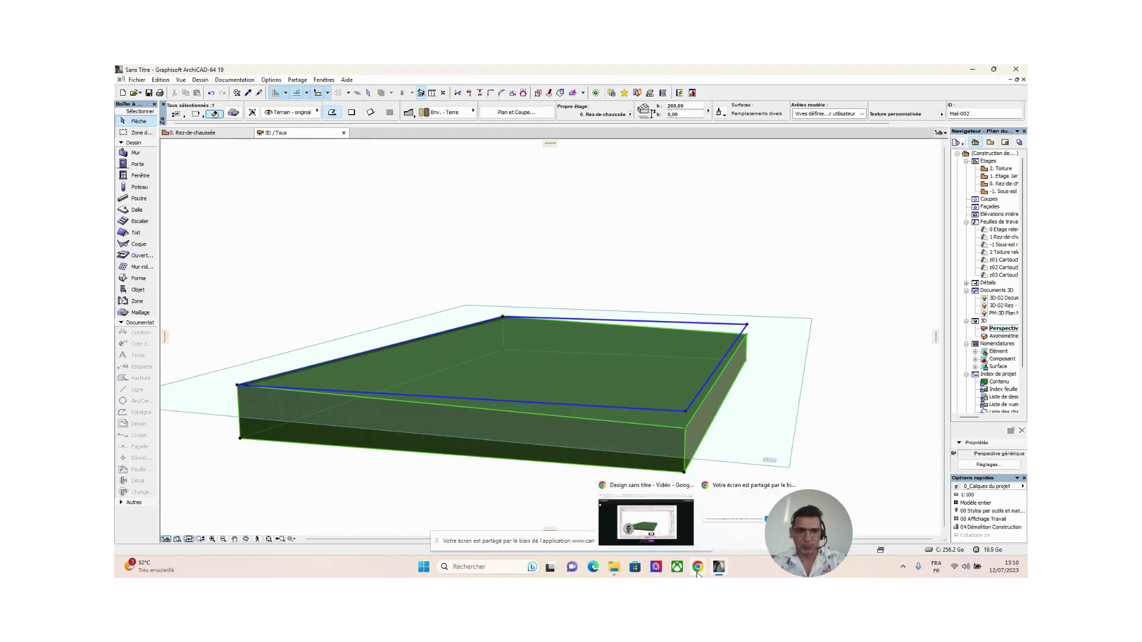
pyautogui.click(643, 489)
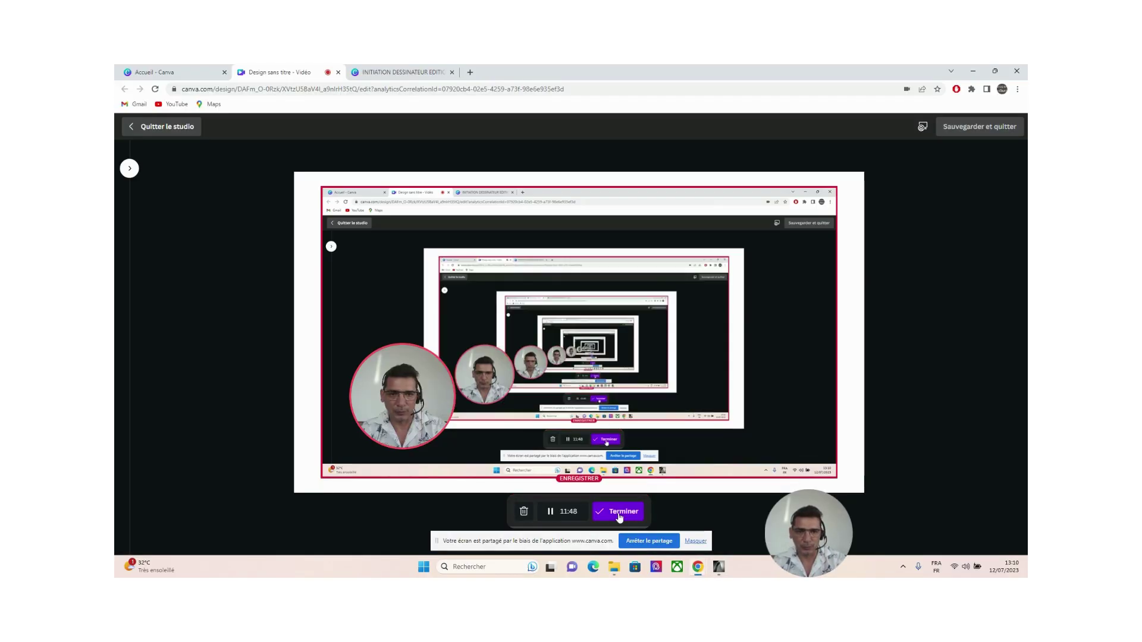